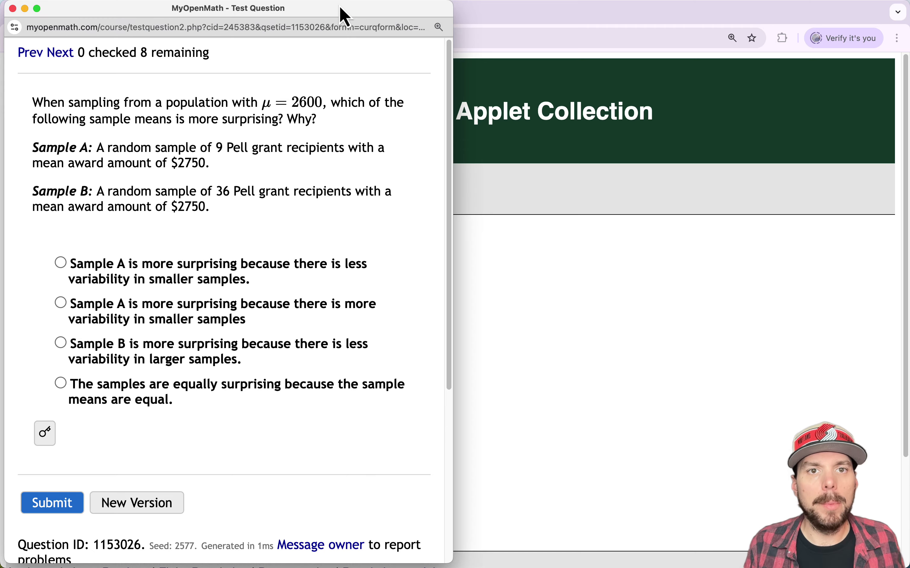
Move the test question aside, return to the applet collection index, and open the Sampling from a Finite Population/Model/Bootstrap applet.
drag(340, 8, 695, 242)
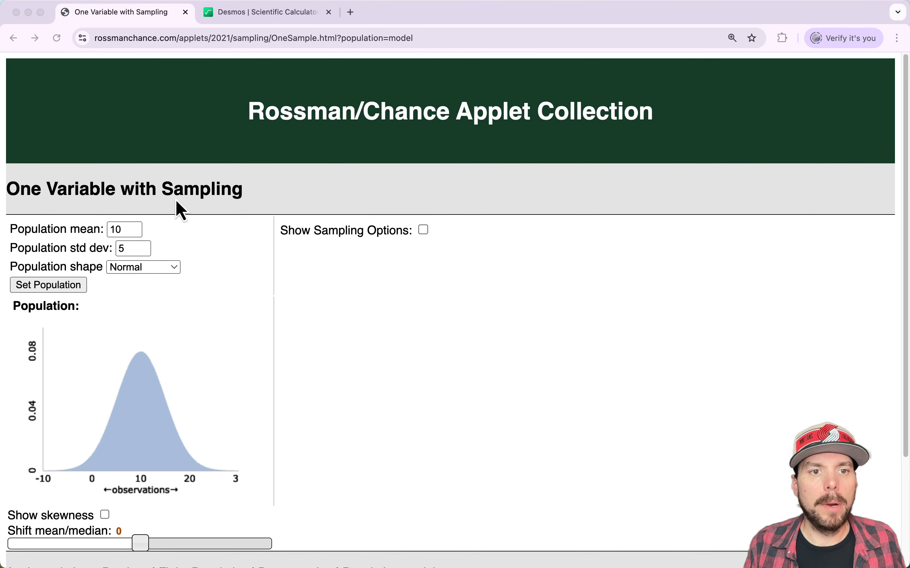
click(206, 204)
click(307, 119)
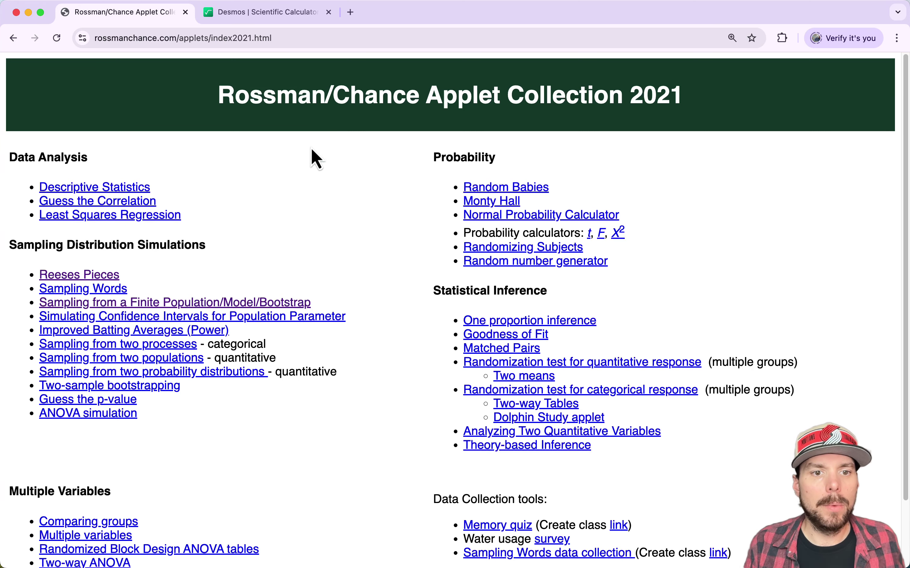
scroll(370, 310, down, 1)
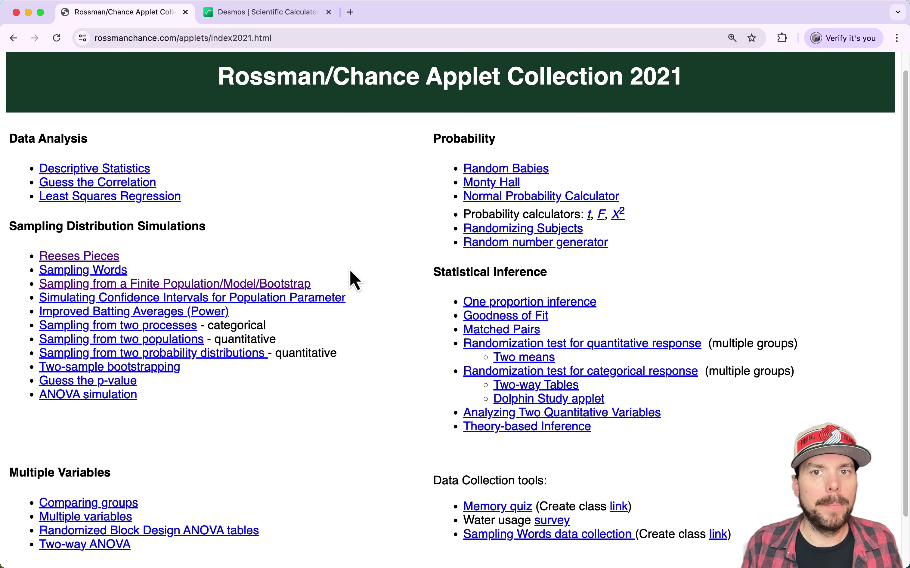
scroll(354, 278, up, 1)
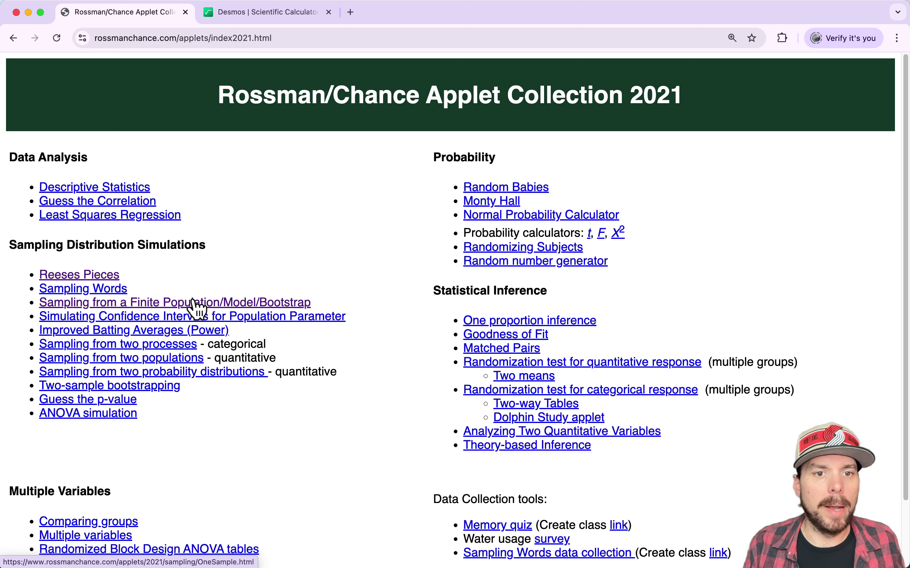
click(208, 303)
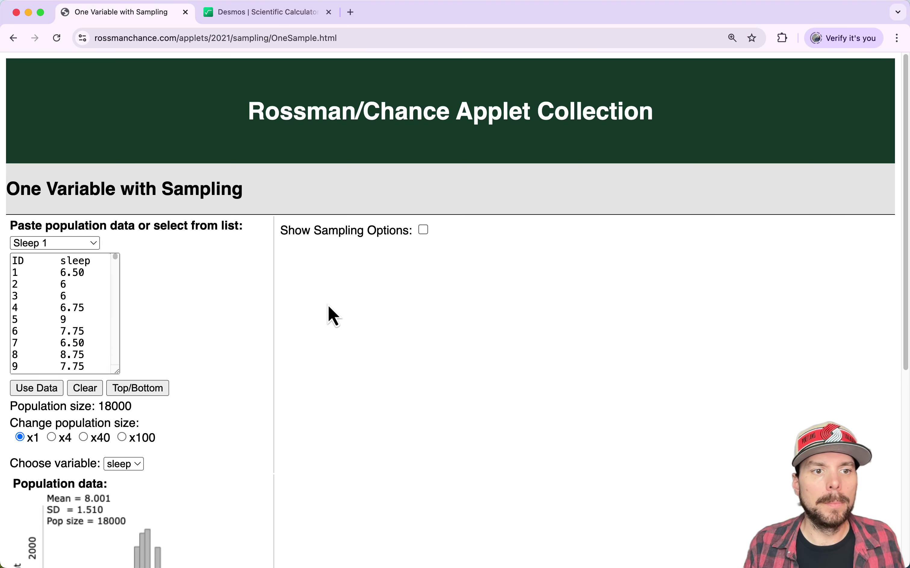
Load the Sleep 2 dataset as the population data.
scroll(328, 307, down, 3)
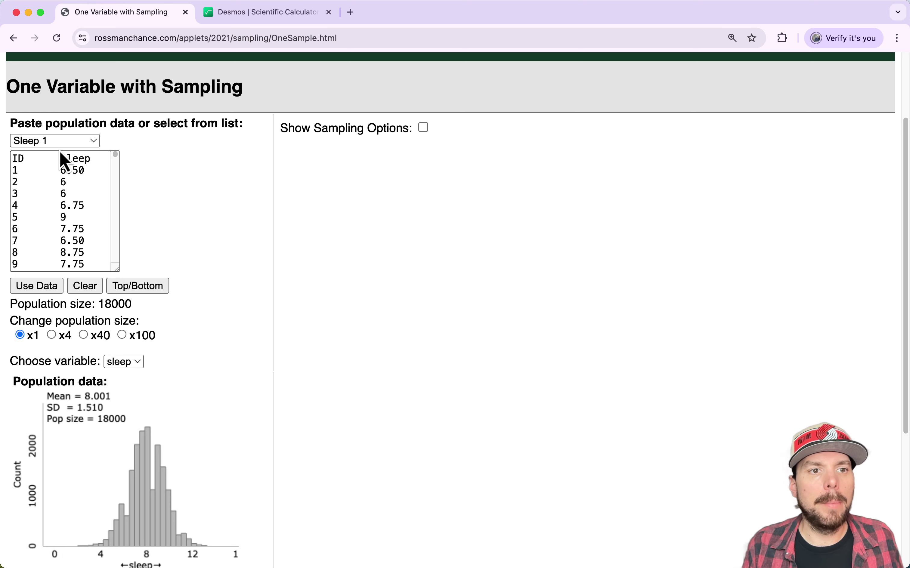
click(56, 142)
click(53, 156)
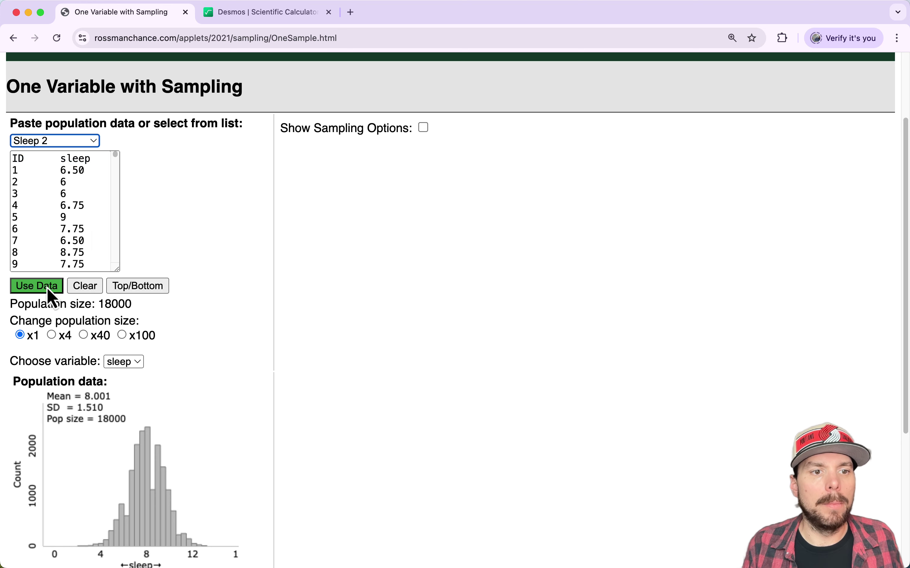
click(49, 295)
scroll(141, 303, down, 6)
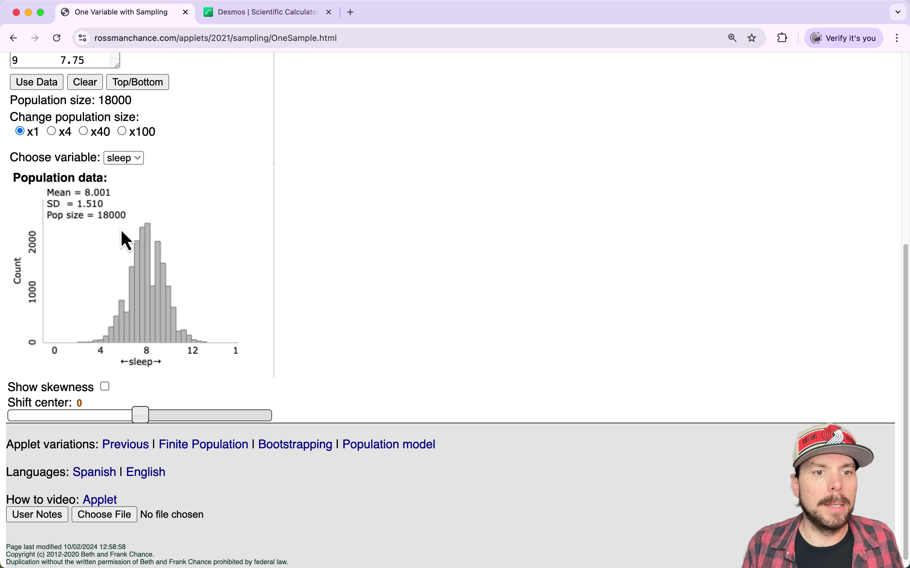
Switch the sampling applet to its Population model variation.
scroll(152, 287, up, 3)
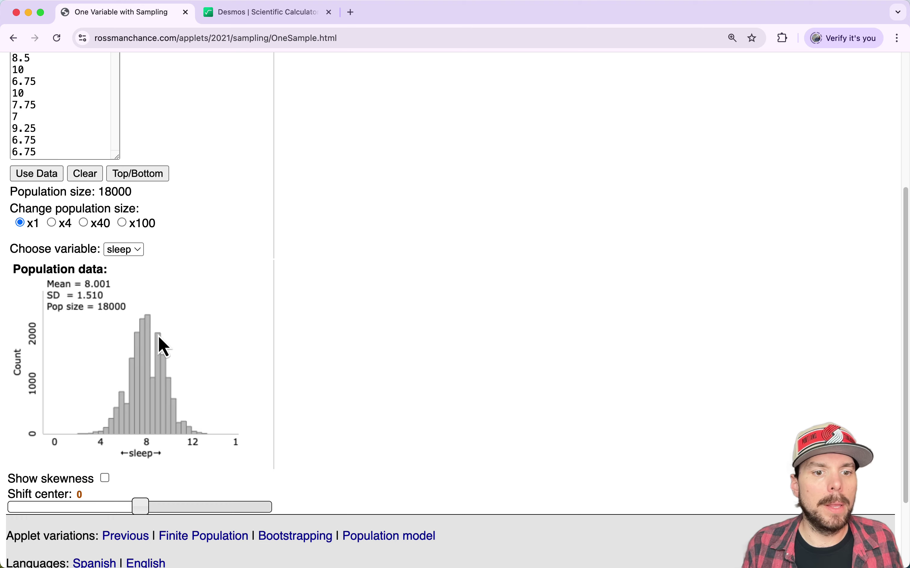
scroll(162, 345, down, 2)
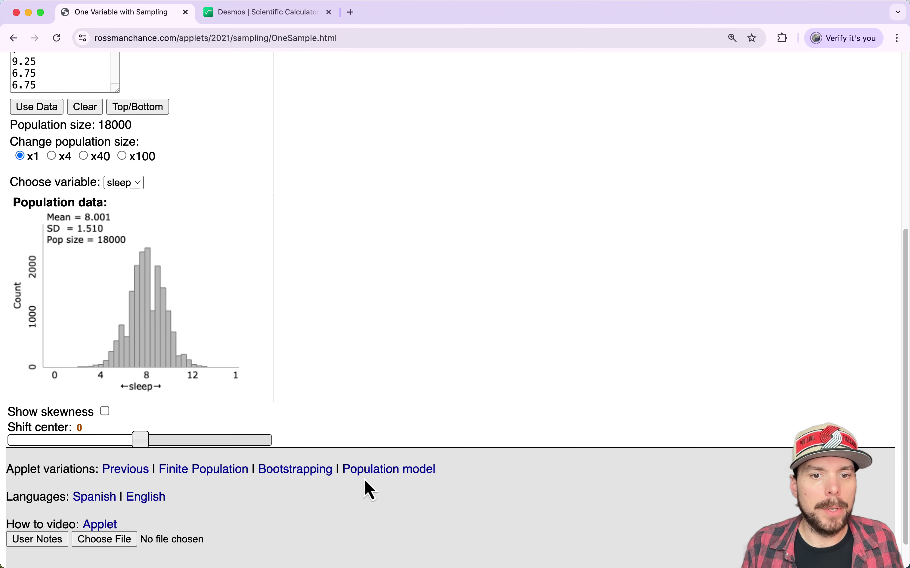
click(374, 470)
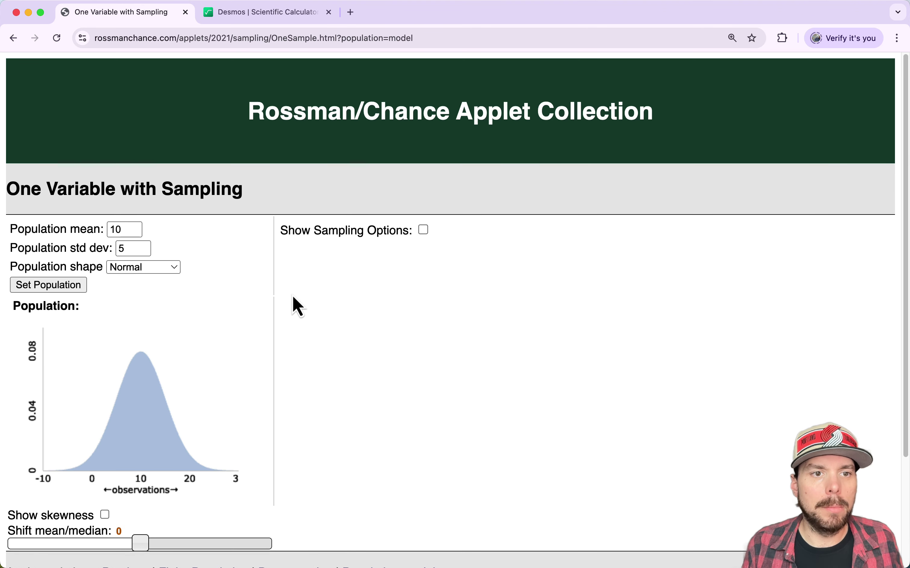
Set the population to the test question's mean of 2600 with a standard deviation of 231.
scroll(295, 308, down, 3)
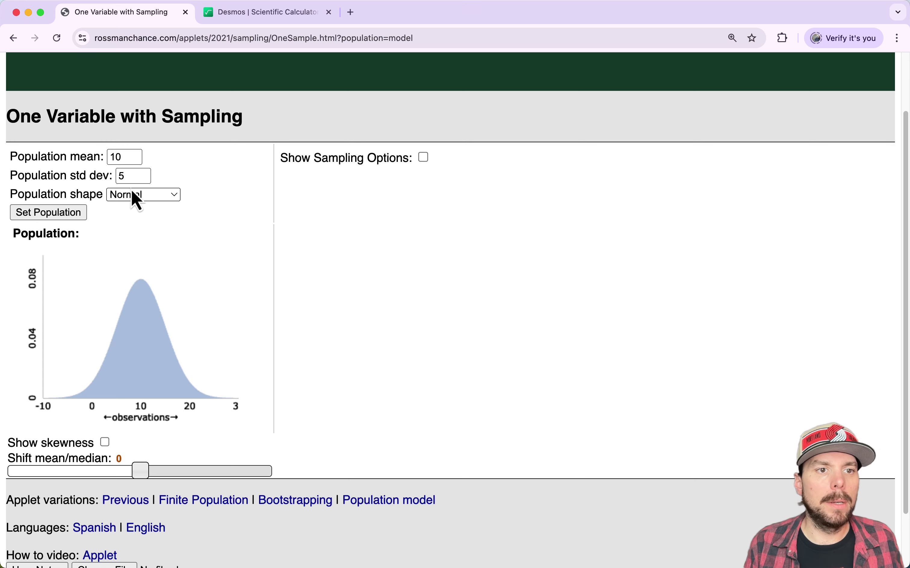
double_click(130, 157)
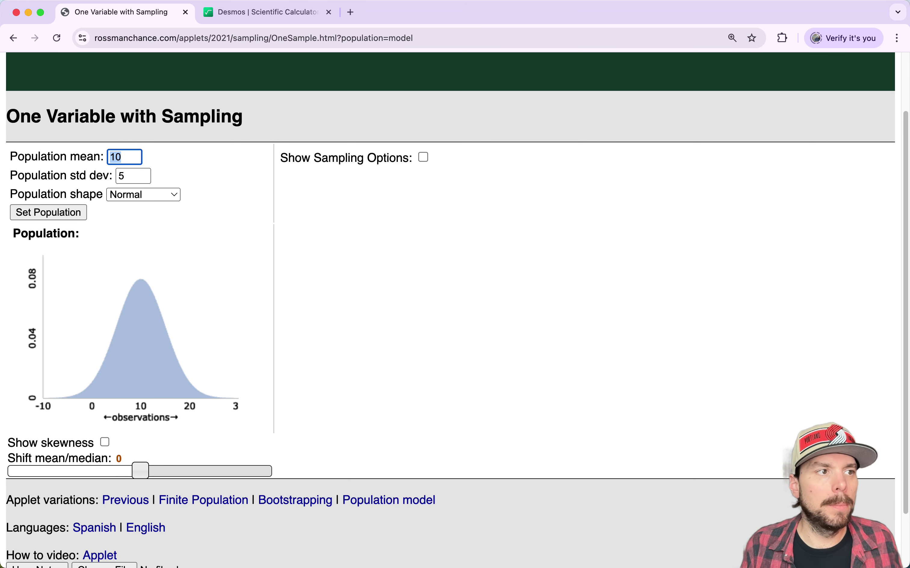
key(super+grave)
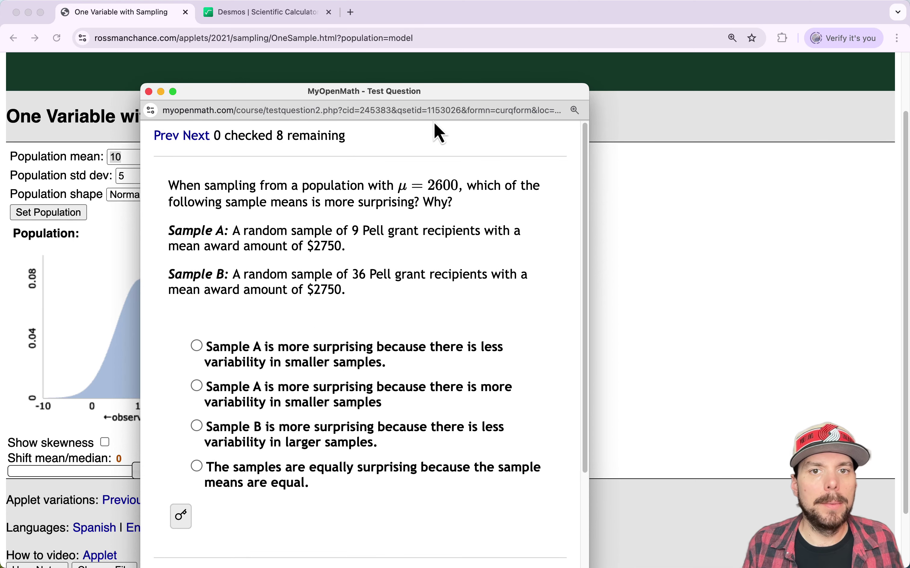
drag(433, 127, 0, 109)
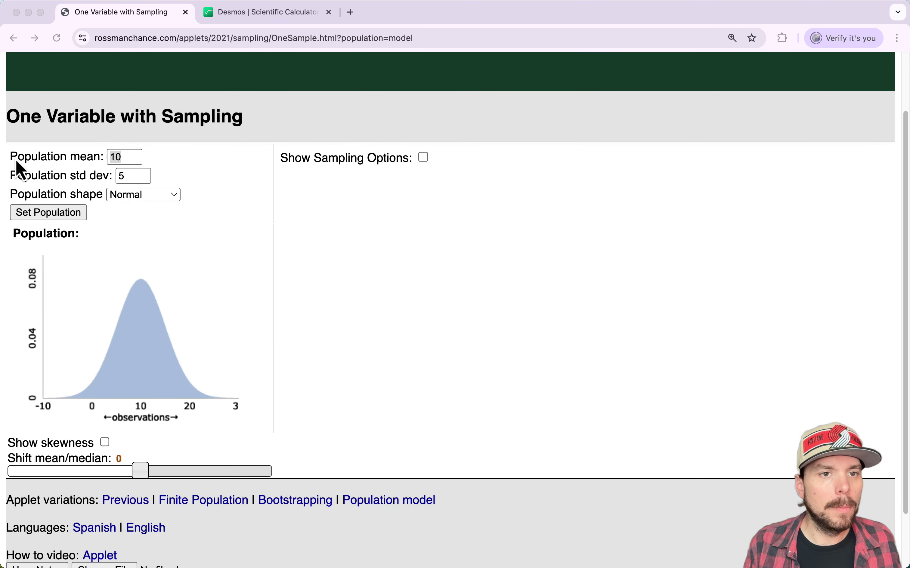
text(2600)
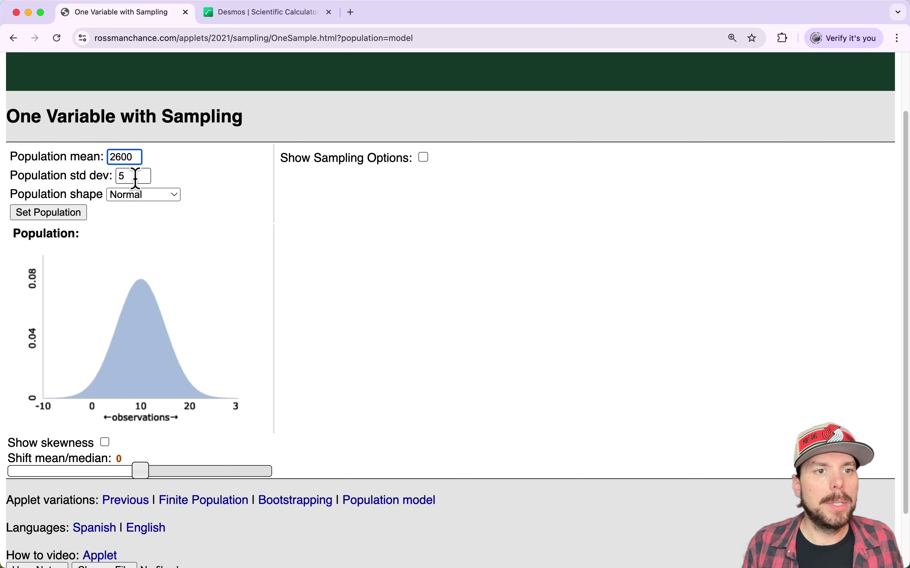
key(Tab)
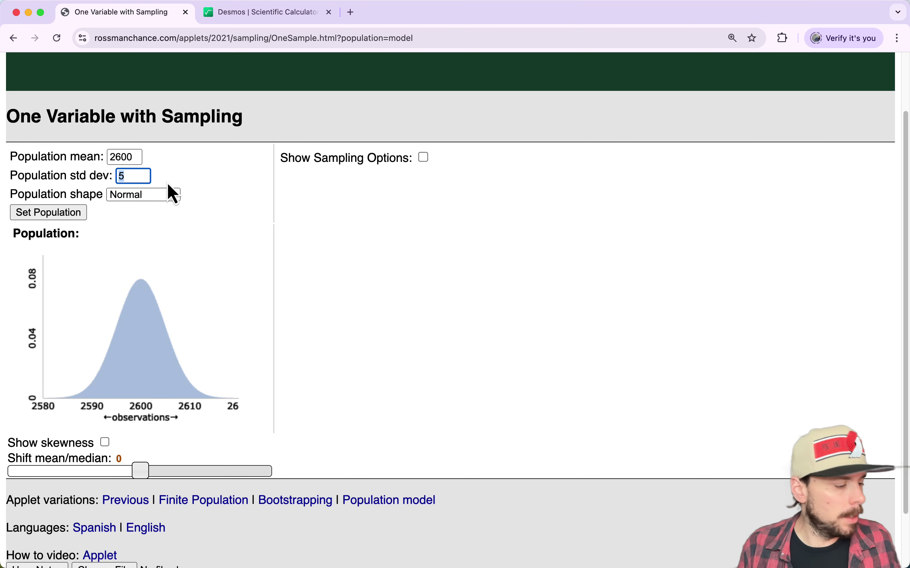
text(231)
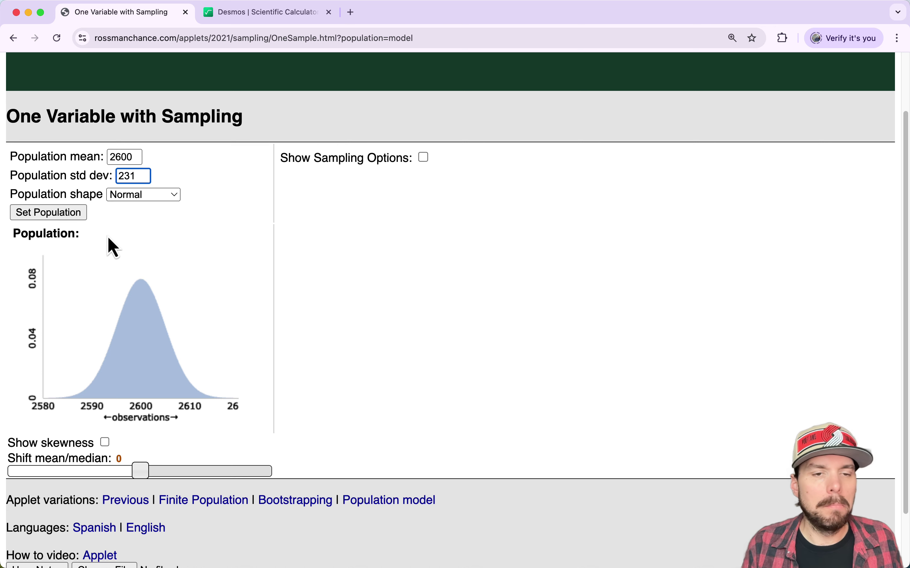
click(49, 215)
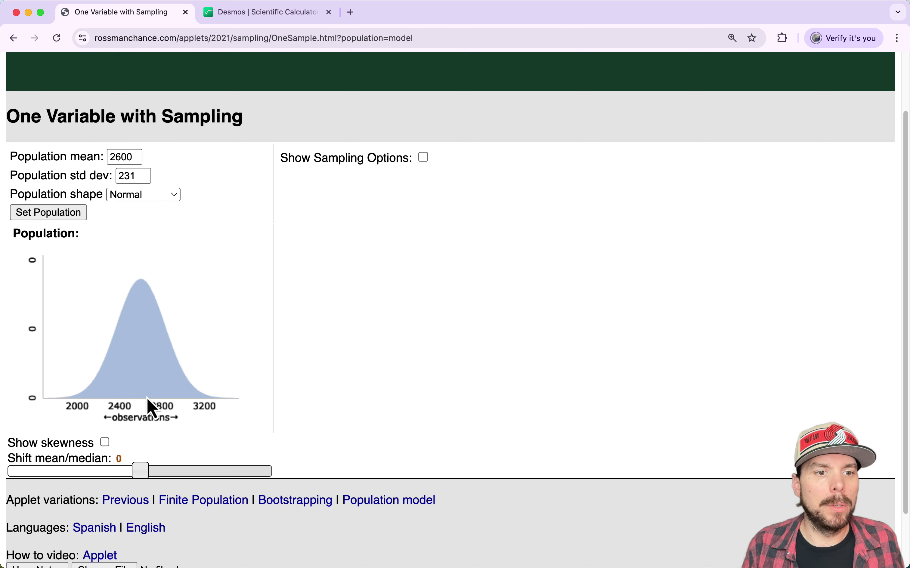
Show the sampling options, set the sample size to 9, and draw one sample from the population.
click(423, 158)
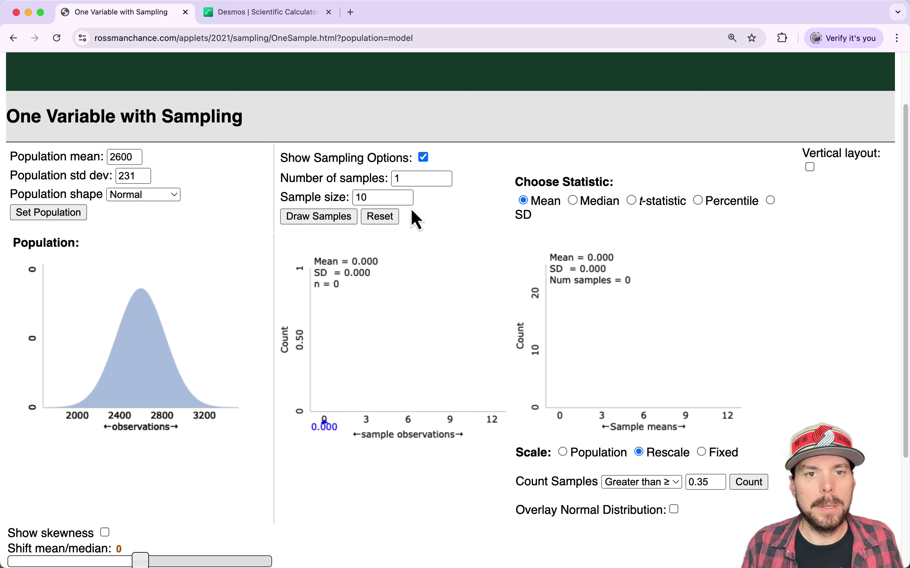
drag(395, 198, 334, 196)
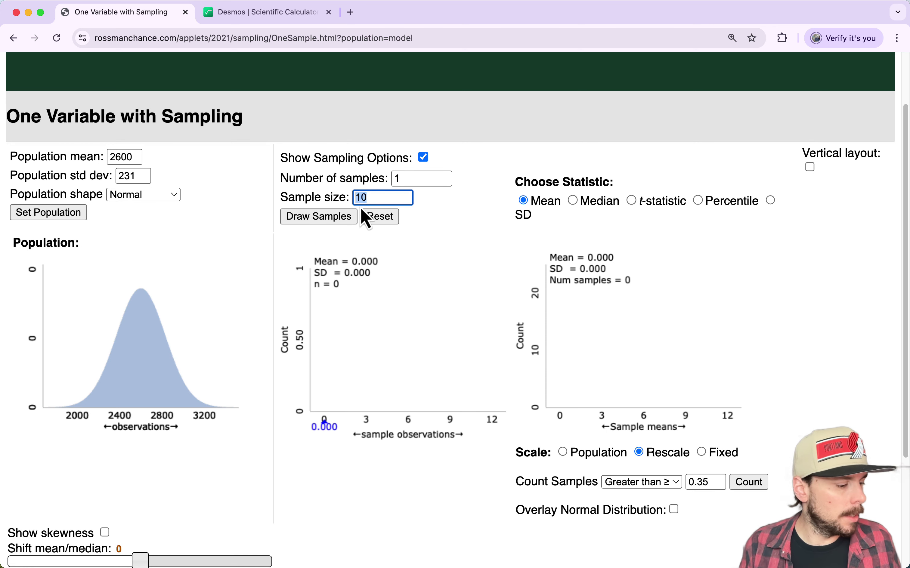
text(9)
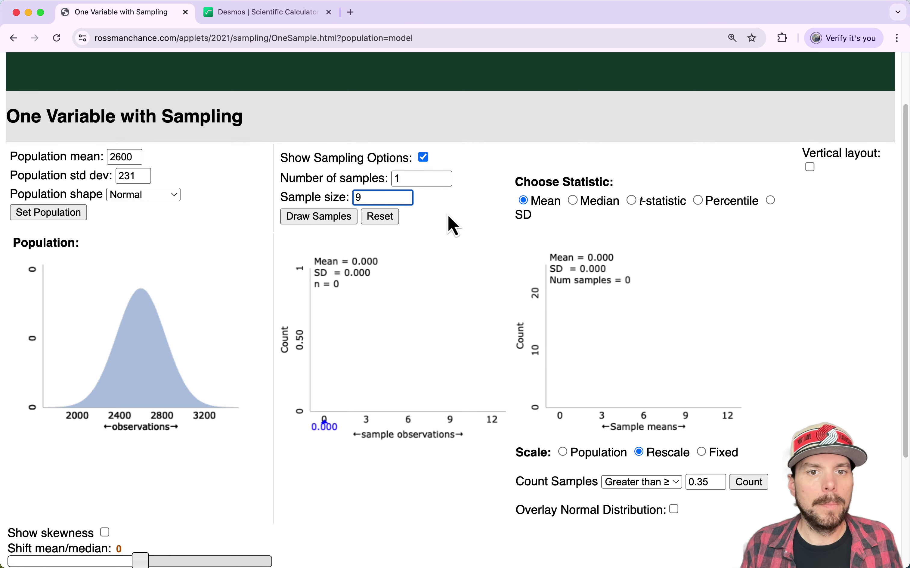
click(326, 219)
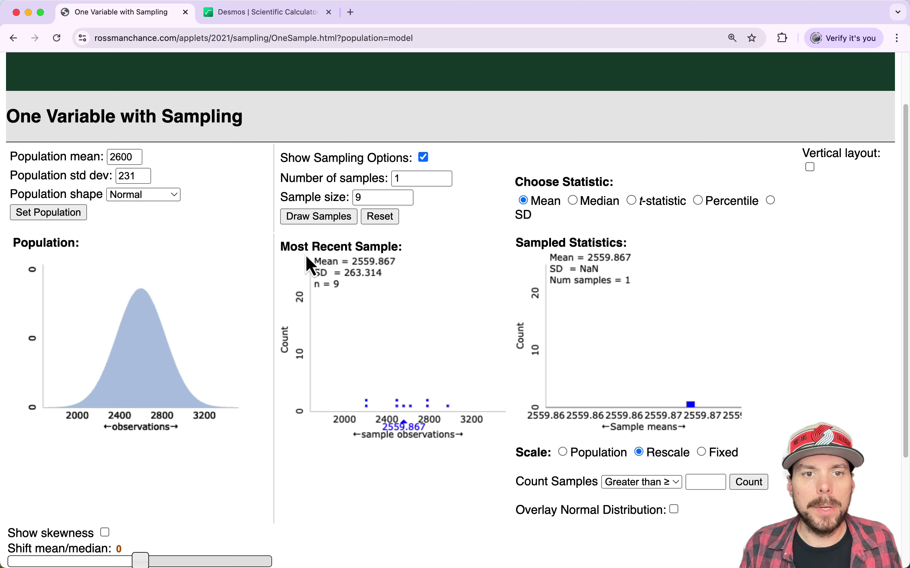
drag(280, 249, 400, 243)
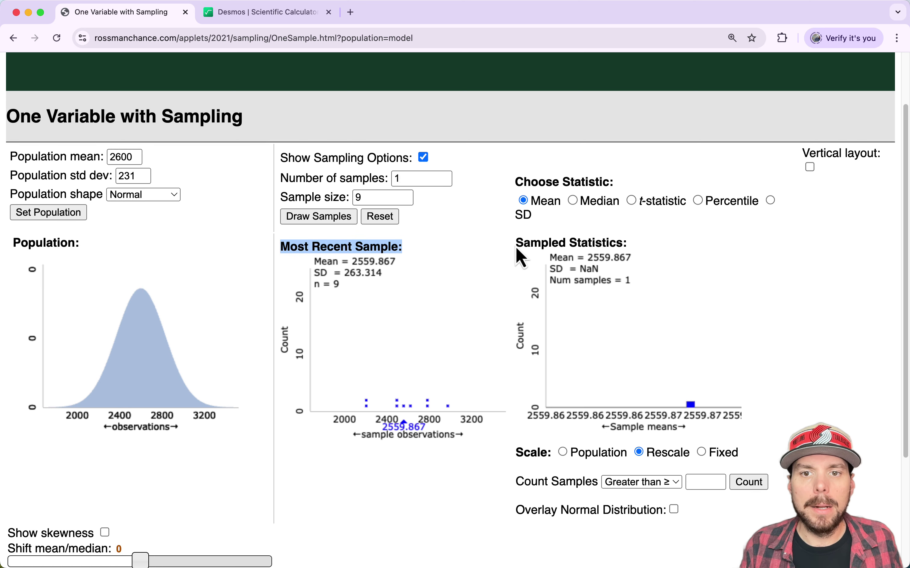
drag(517, 250, 632, 246)
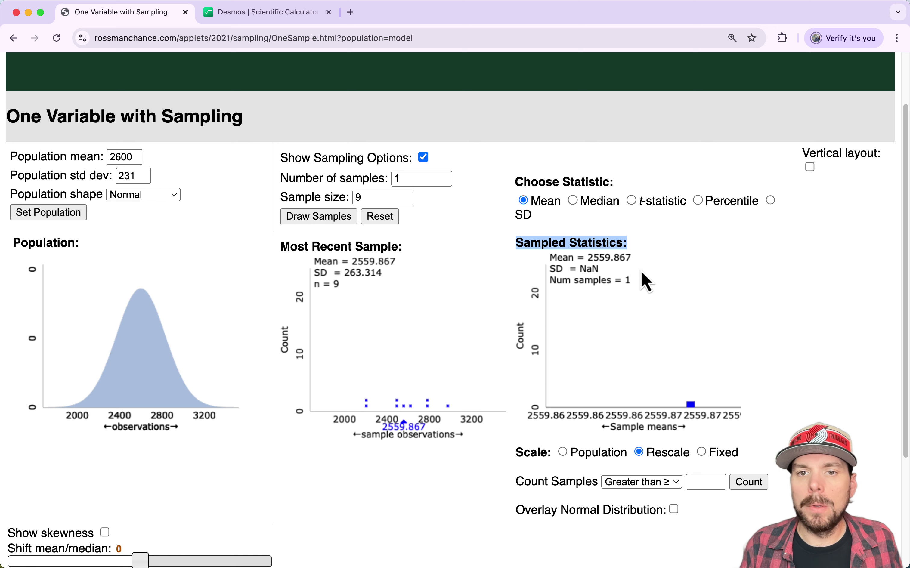
Draw three more samples of size 9, one at a time.
click(325, 227)
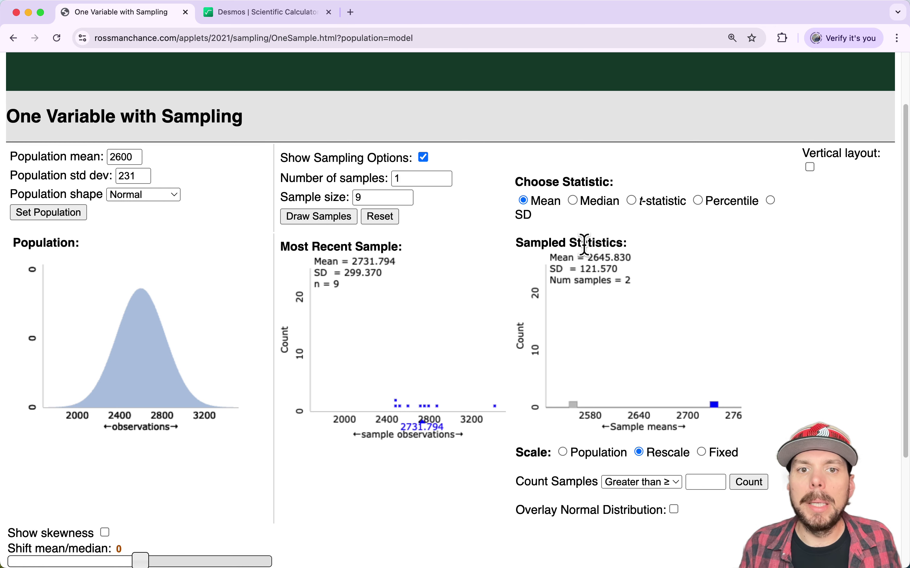
click(361, 197)
click(334, 222)
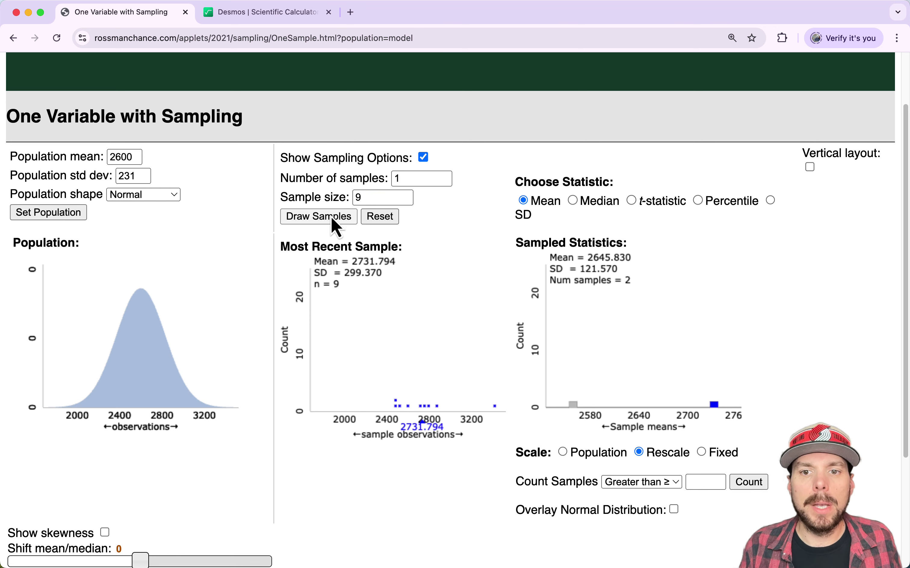
click(331, 220)
click(335, 219)
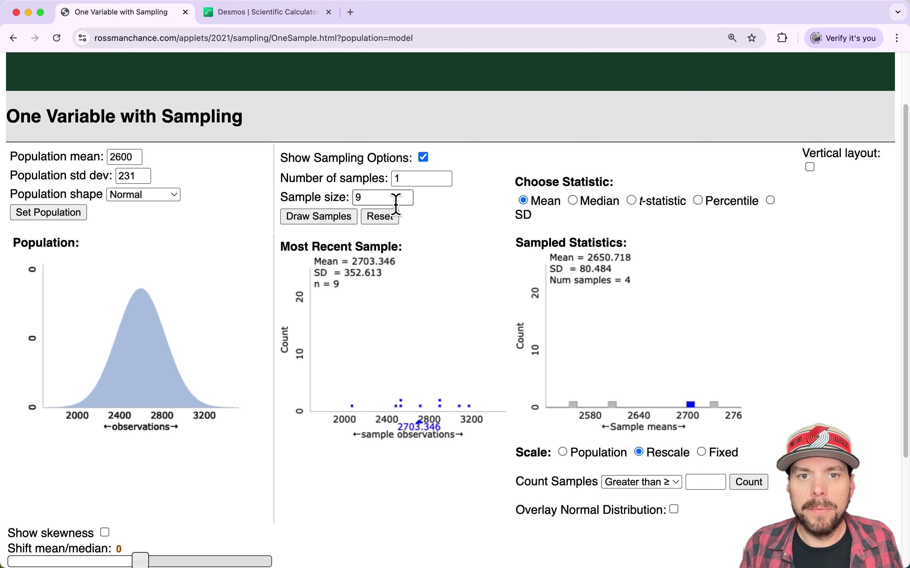
Set the number of samples to 9996 and draw them to build the distribution of sample means.
double_click(404, 179)
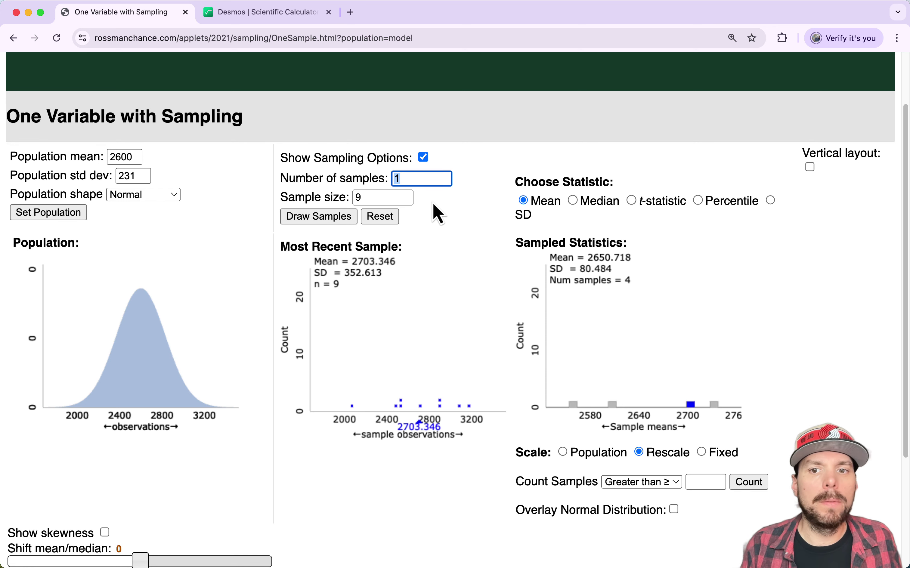
text(9)
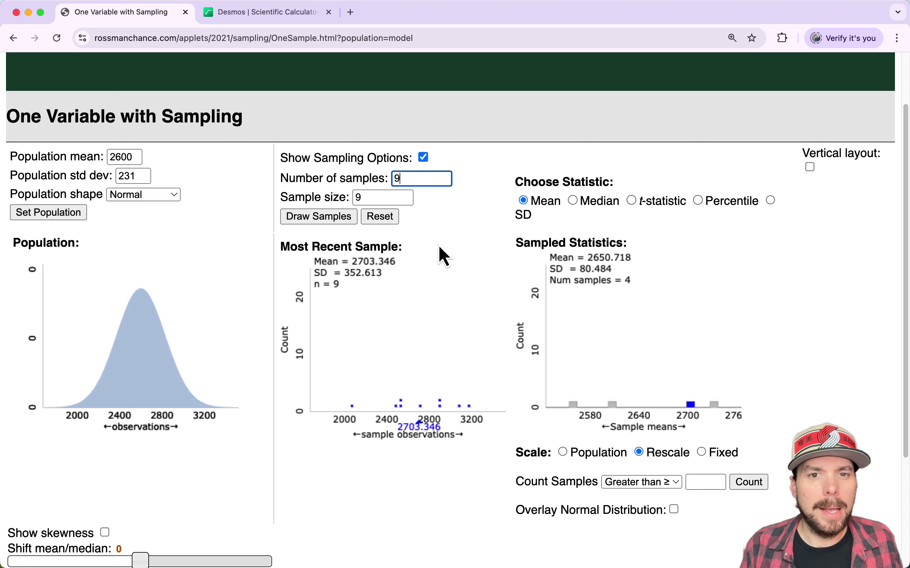
text(996)
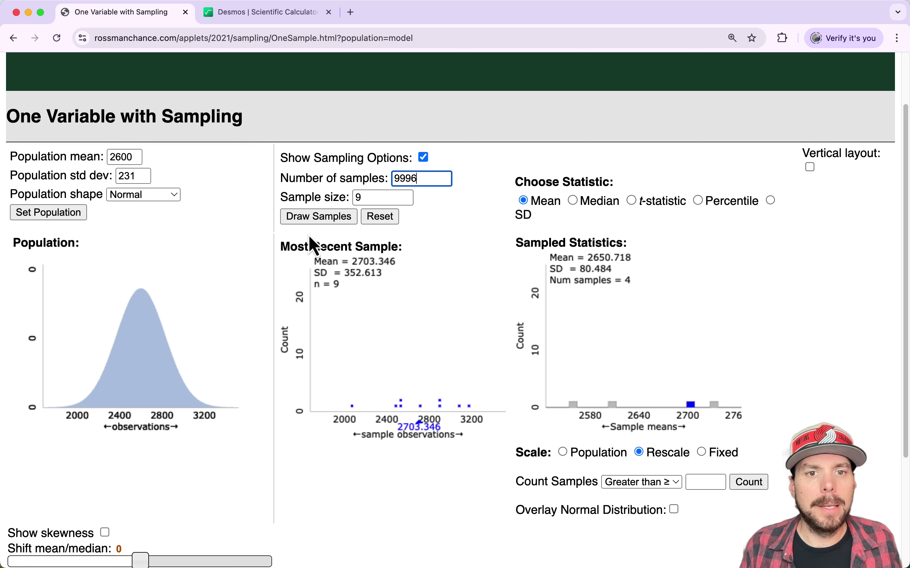
click(312, 218)
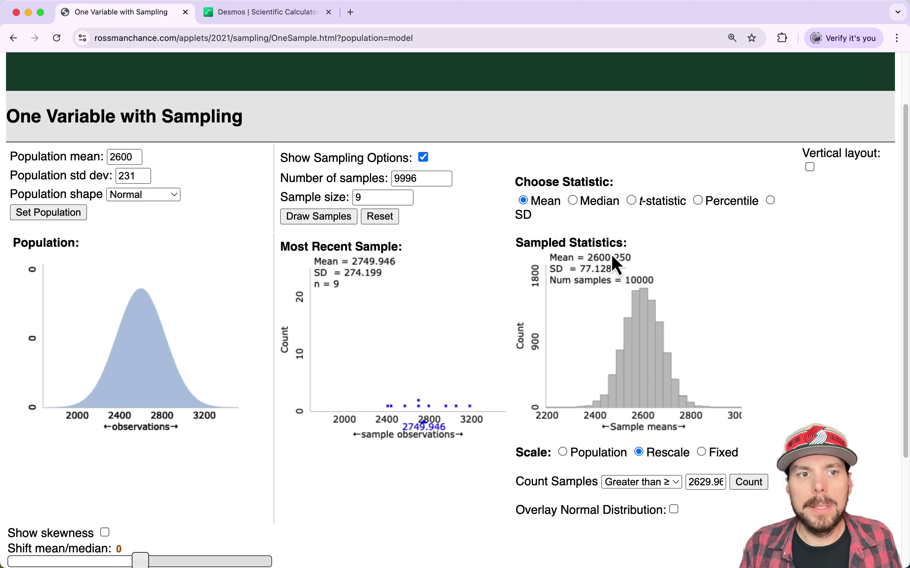
Compare the population mean and standard deviation with the mean and SD of the sampled means.
double_click(125, 157)
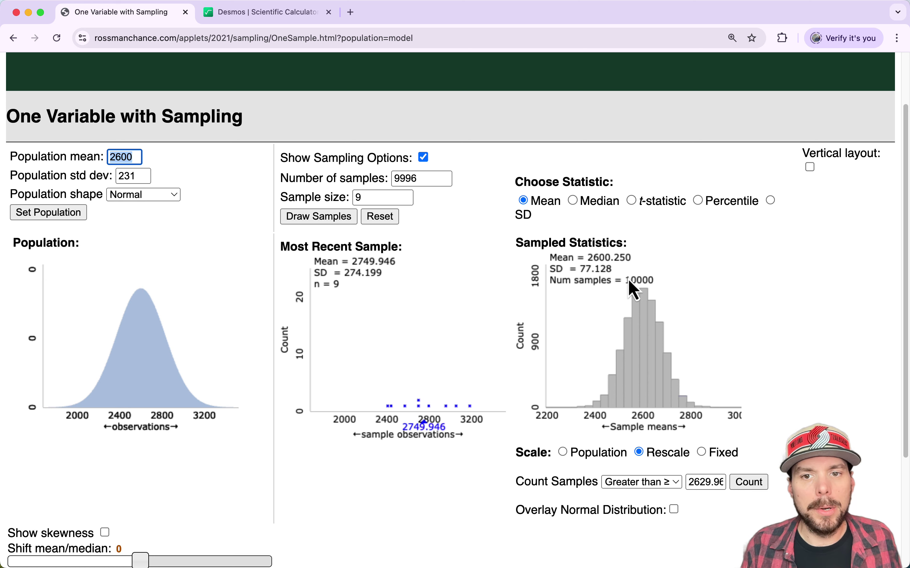
click(588, 275)
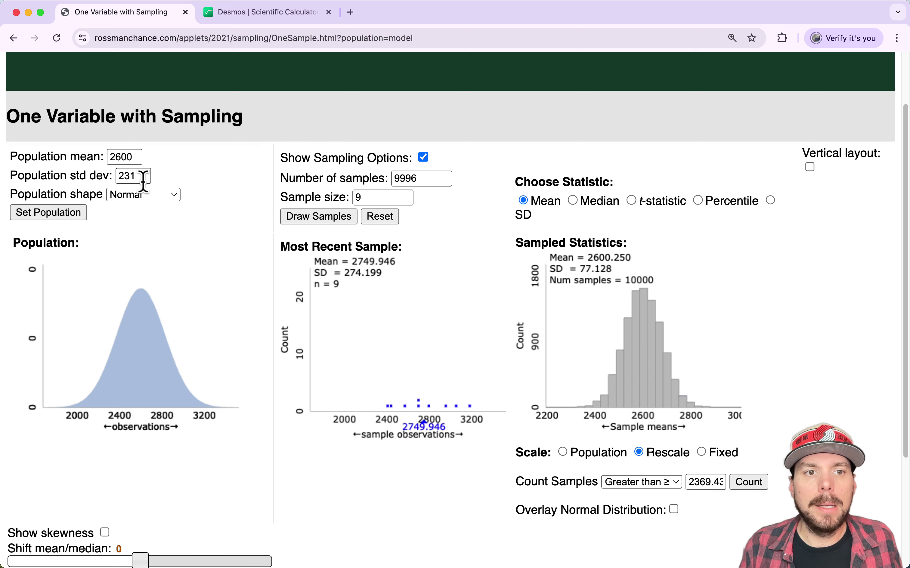
drag(147, 176, 107, 180)
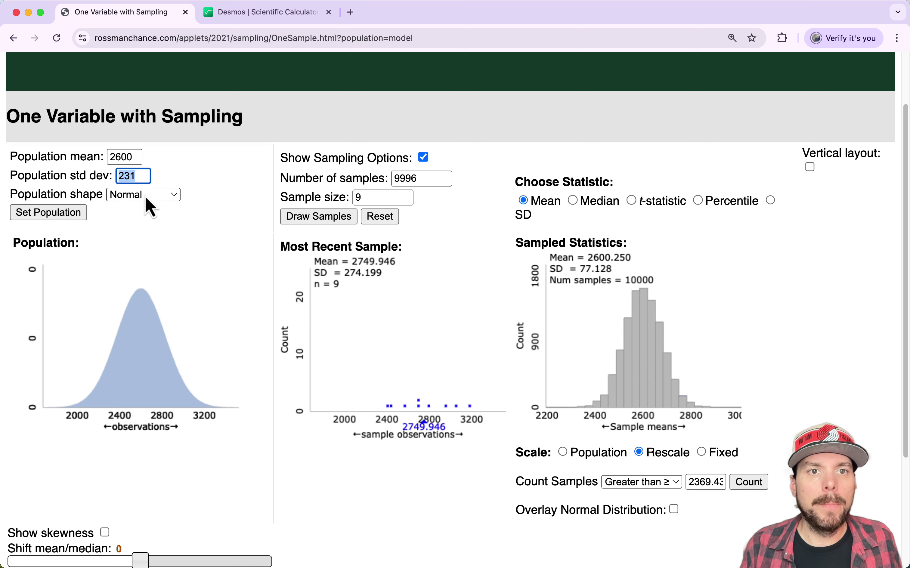
Switch to the Desmos scientific calculator and divide the population standard deviation by the square root of the sample size as 231/3.
drag(379, 199, 334, 197)
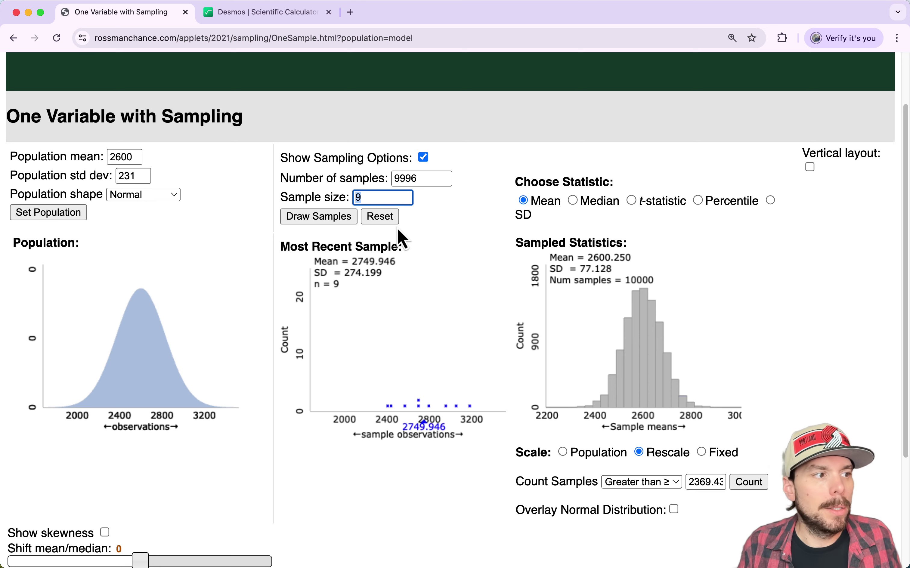
click(268, 14)
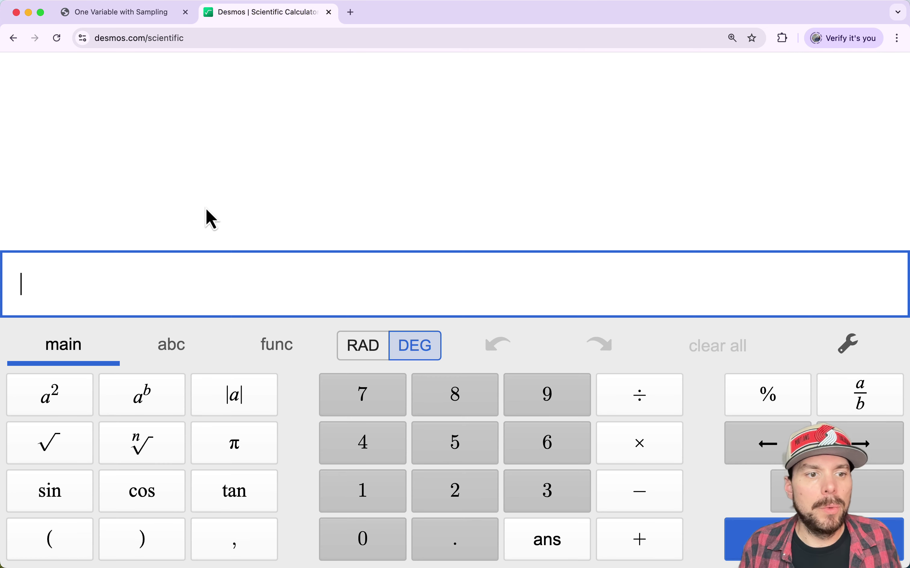
text(3)
key(BackSpace)
text(2)
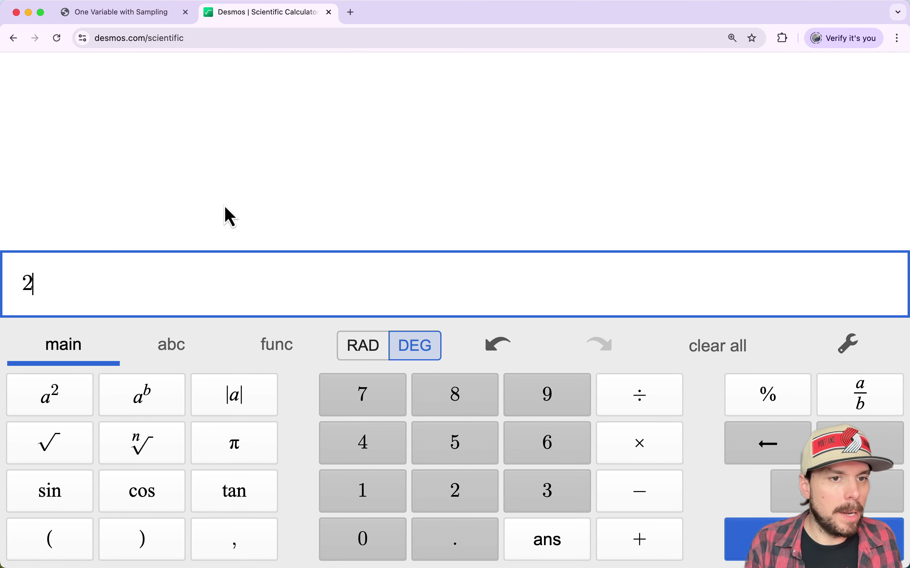
text(31/3)
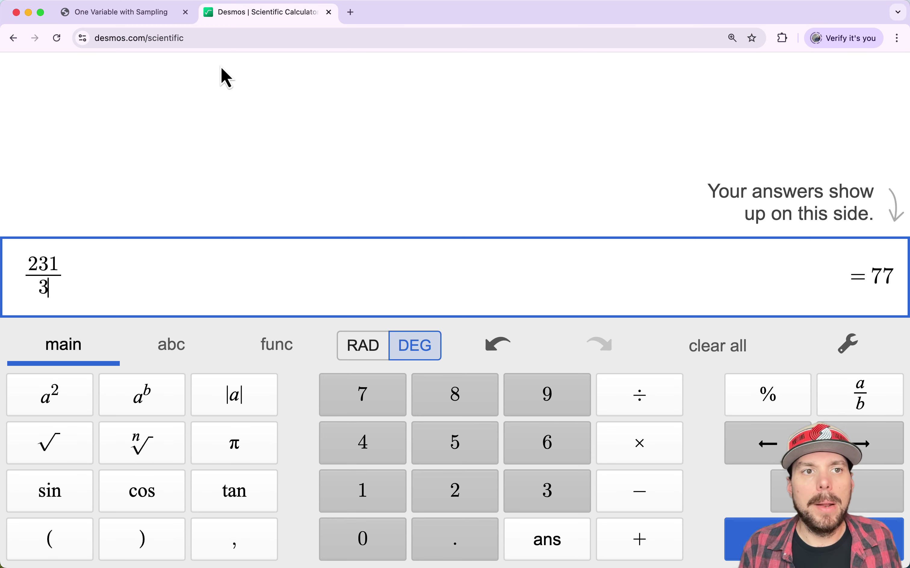
Return to the sampling applet and count the sample means greater than or equal to 2750.
click(147, 19)
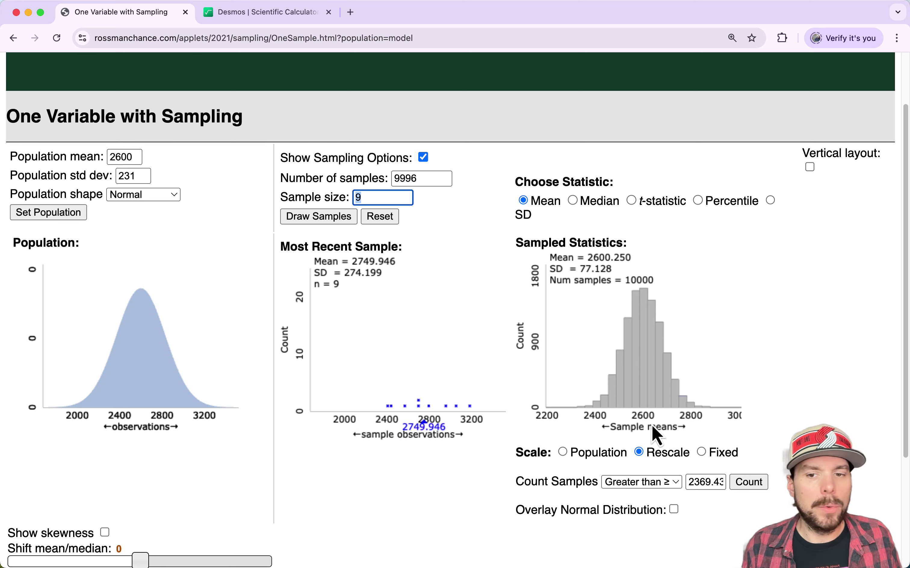
double_click(706, 482)
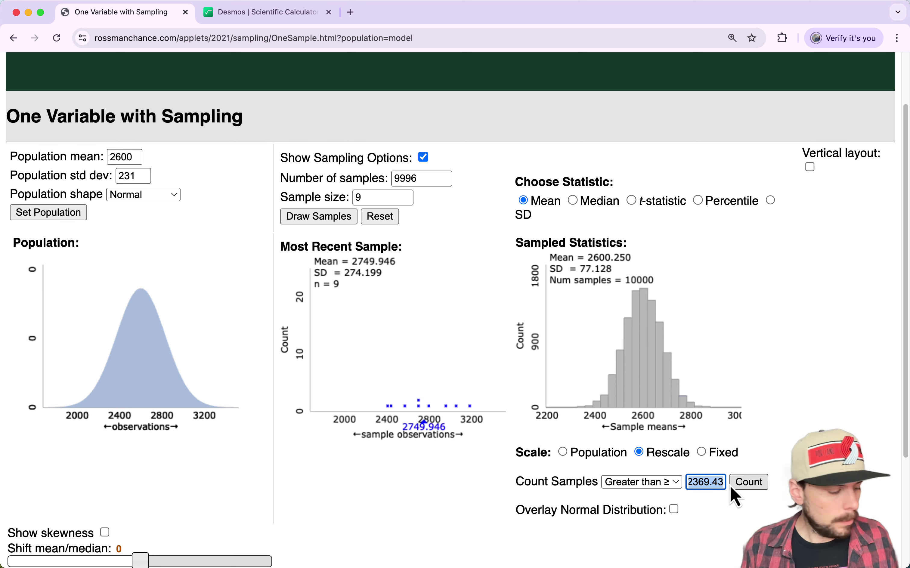
text(2750)
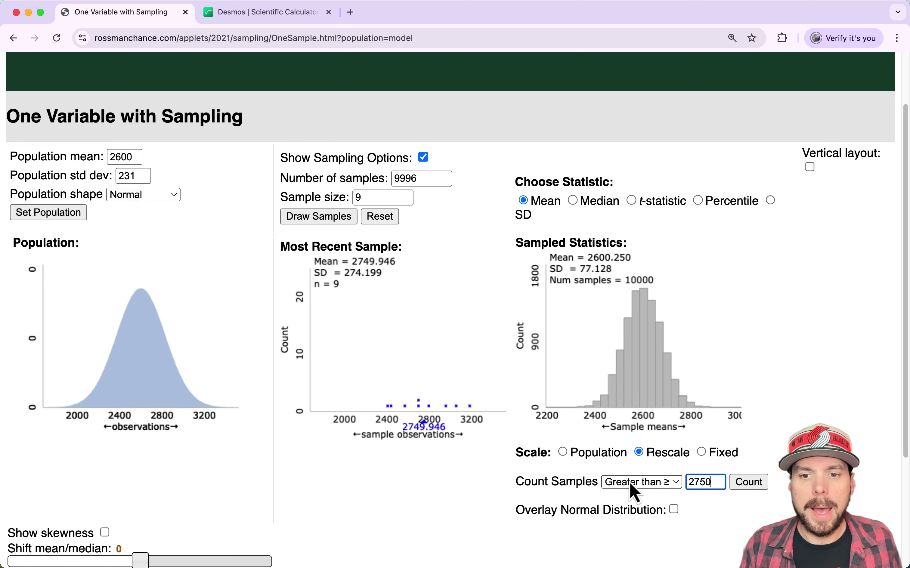
click(753, 486)
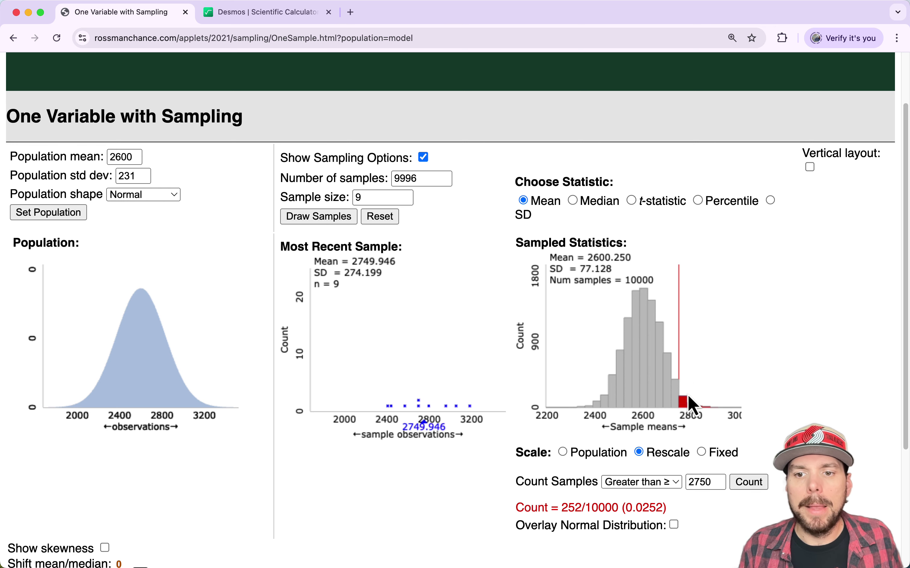
Count the sample means less than or equal to 2750, and switch back to counting those greater than or equal to 2750.
click(669, 486)
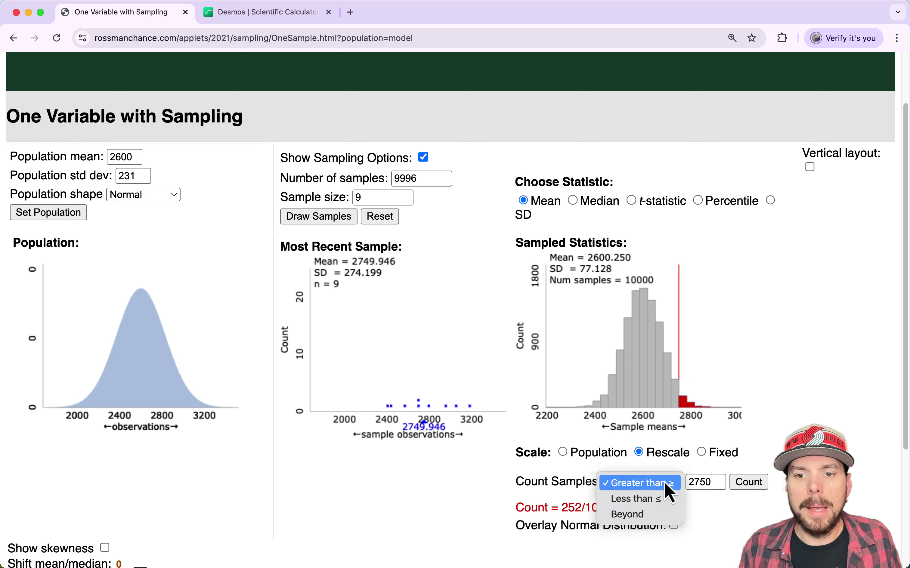
click(633, 497)
click(753, 485)
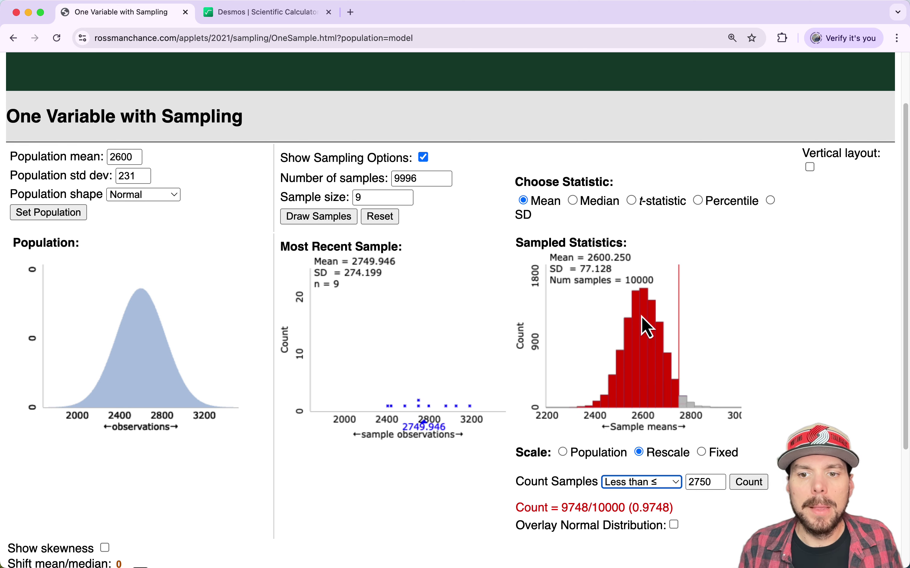
click(656, 485)
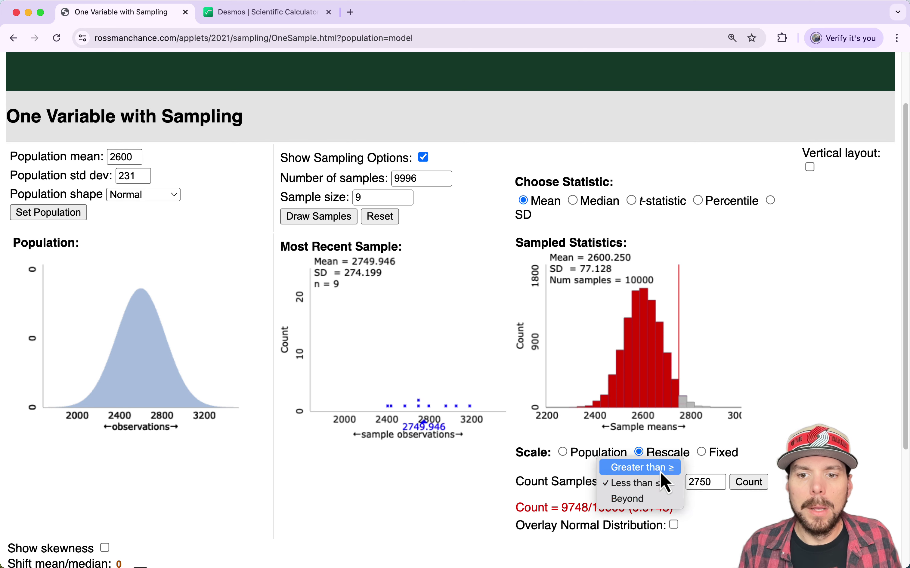
click(660, 471)
click(751, 485)
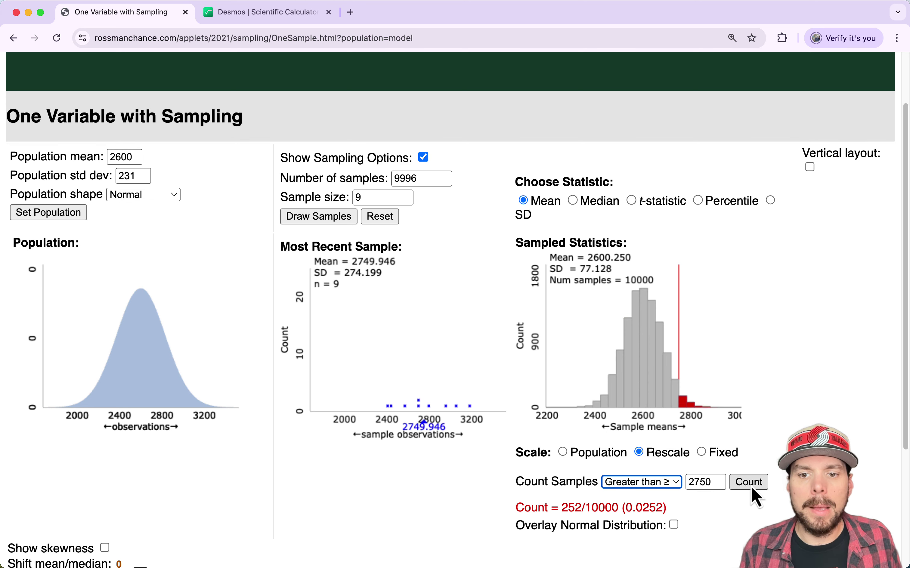
Examine the proportion of sample means at or above 2750 and compare it with the theory-based p-value from a temporary normal distribution overlay.
double_click(629, 507)
scroll(719, 518, down, 2)
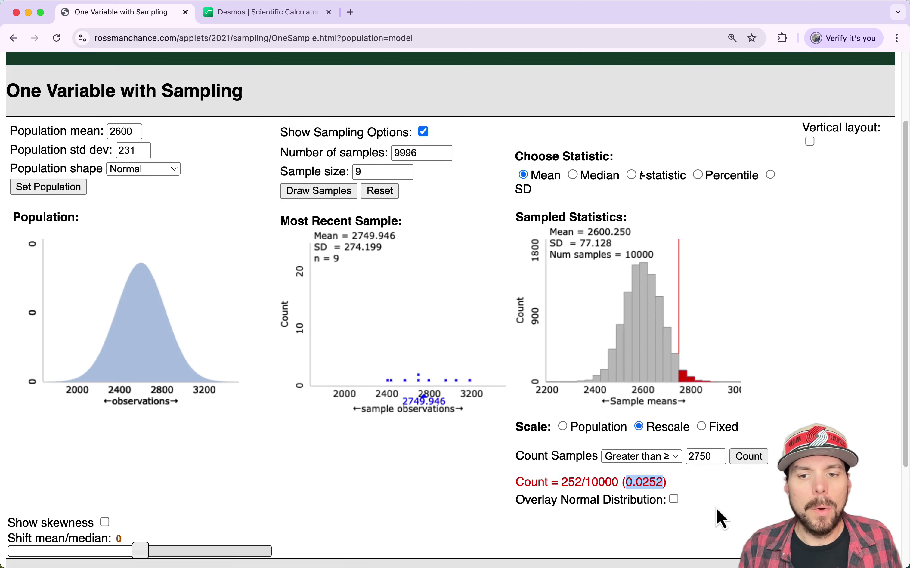
scroll(706, 464, up, 1)
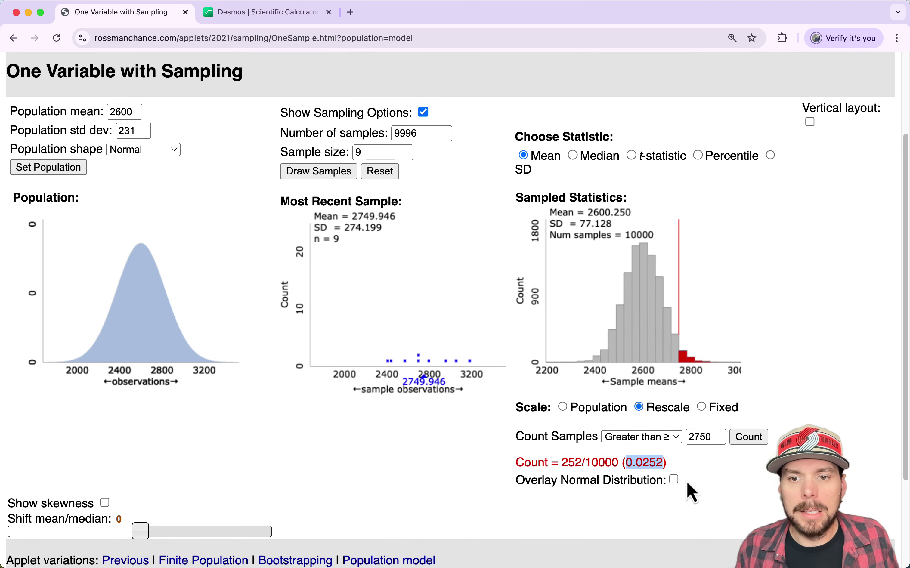
click(663, 470)
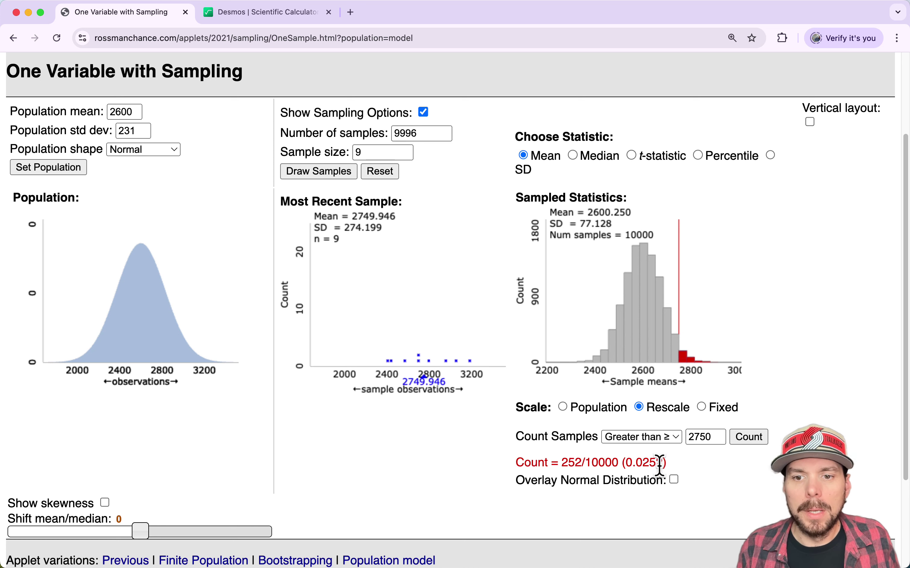
drag(664, 463, 626, 463)
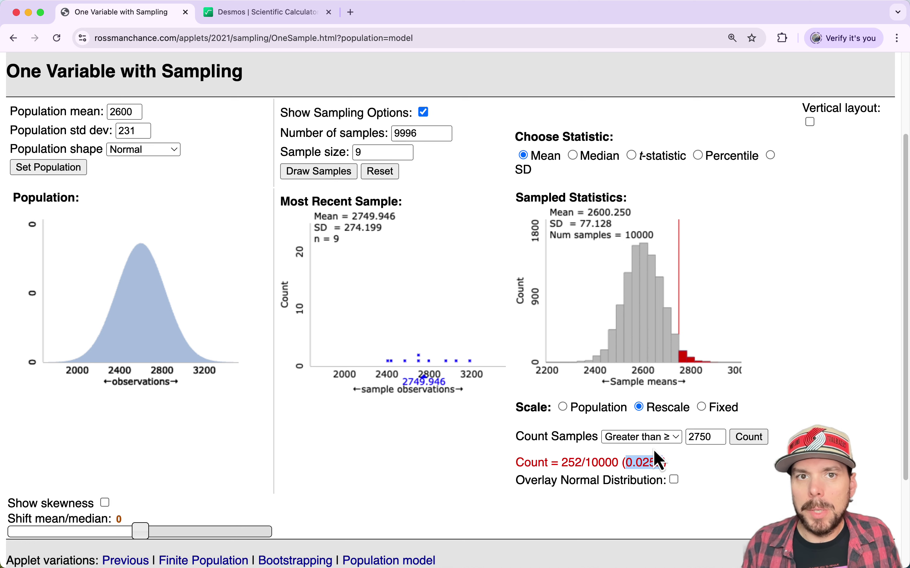
click(706, 486)
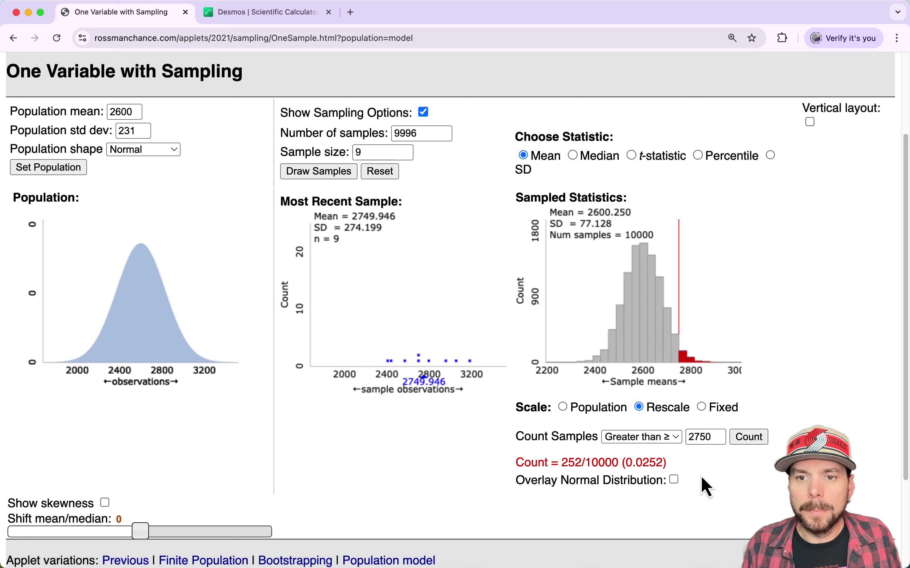
click(674, 480)
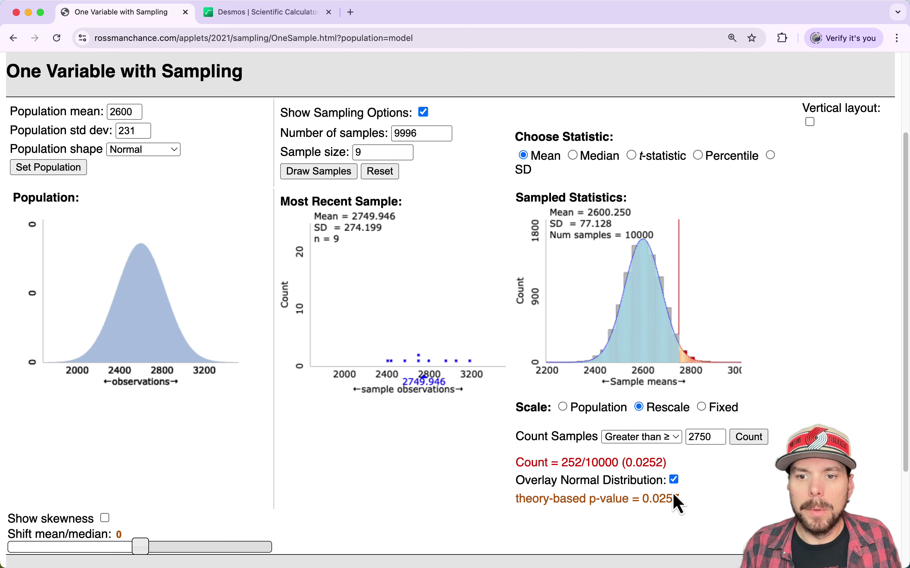
click(675, 480)
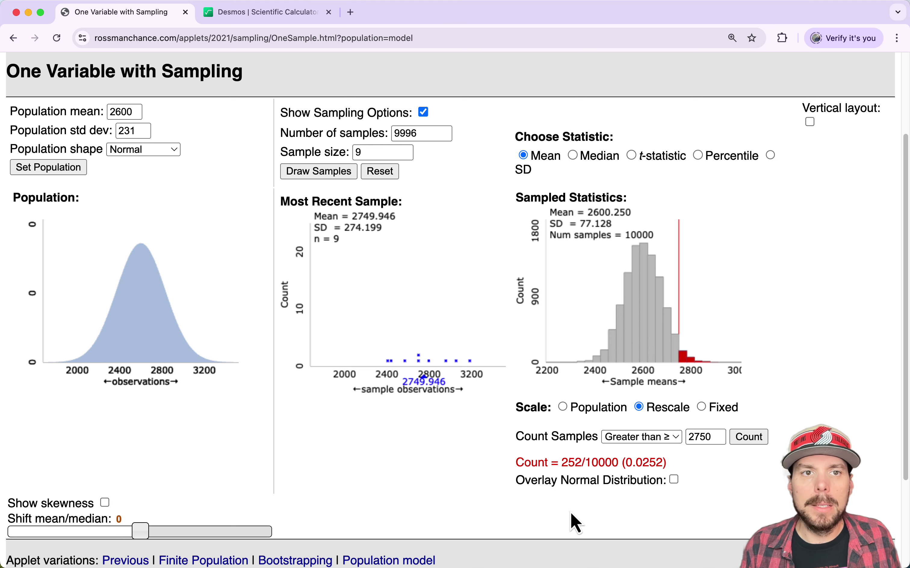
Open a second copy of the sampling applet in a new browser tab and place it directly after the first copy.
click(241, 38)
key(ctrl+c)
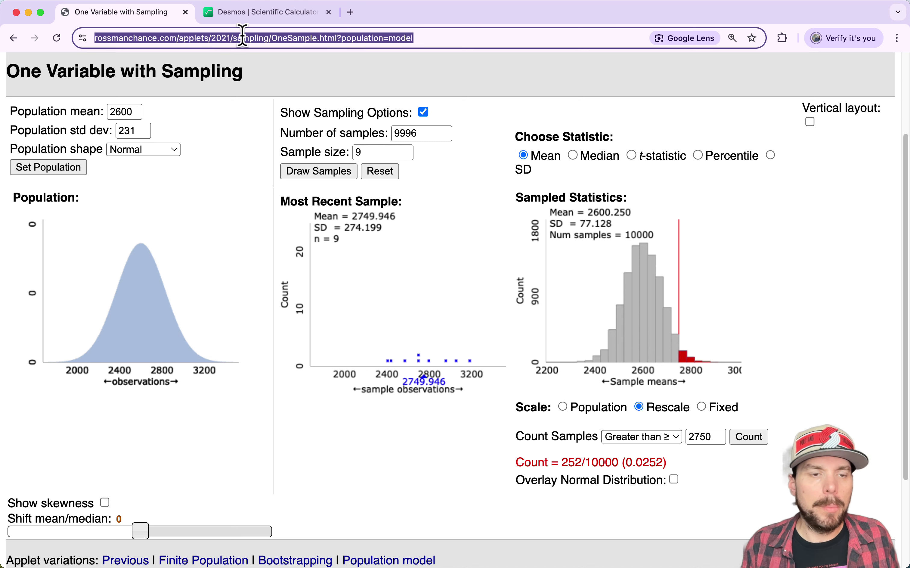
click(351, 12)
key(ctrl+v)
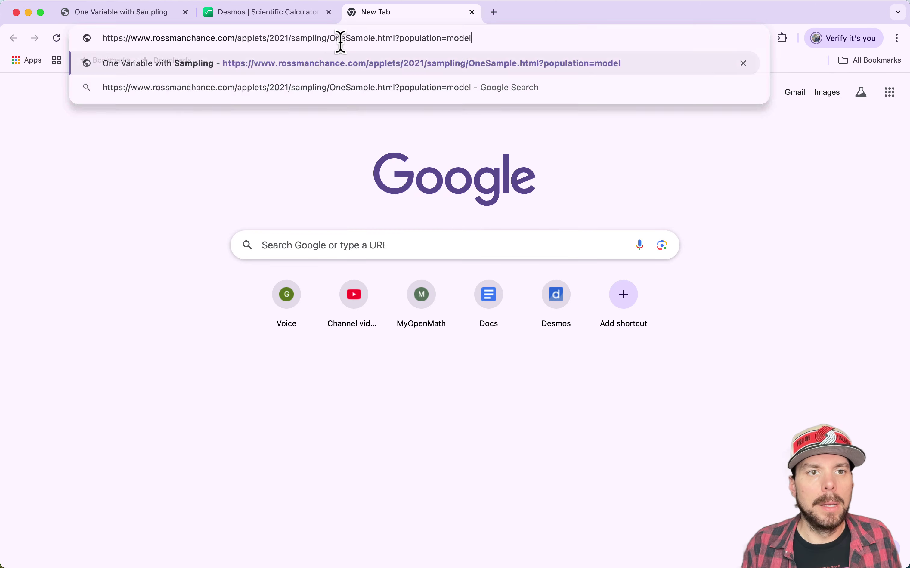
click(345, 63)
drag(360, 15, 209, 23)
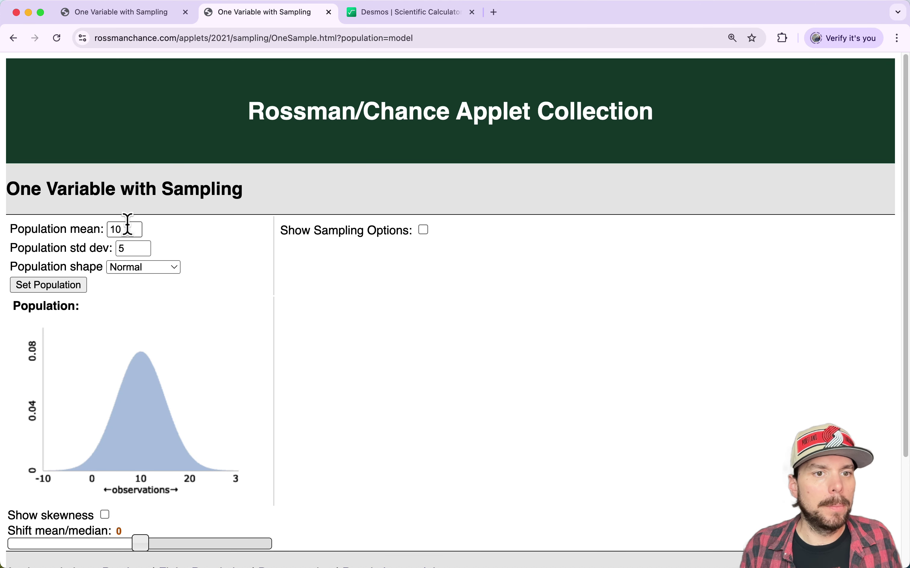
Set the population in the second applet copy to mean 2600 and standard deviation 231.
drag(128, 225, 81, 226)
text(26)
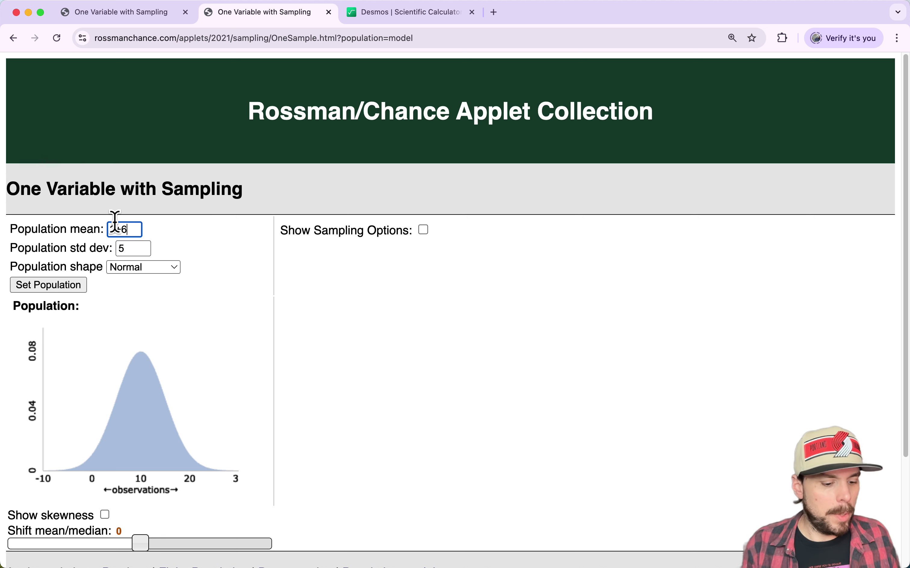
text(00)
click(113, 248)
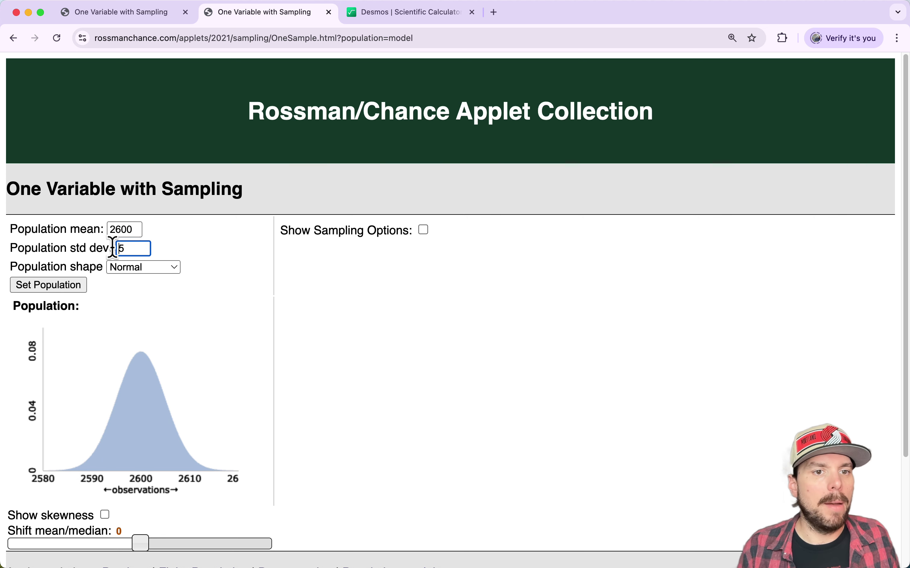
click(139, 18)
click(248, 13)
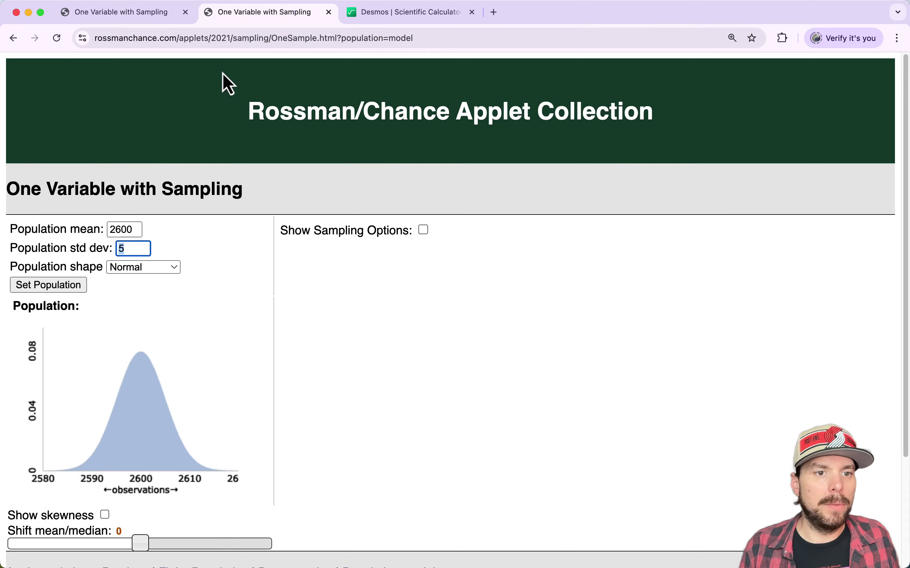
text(231)
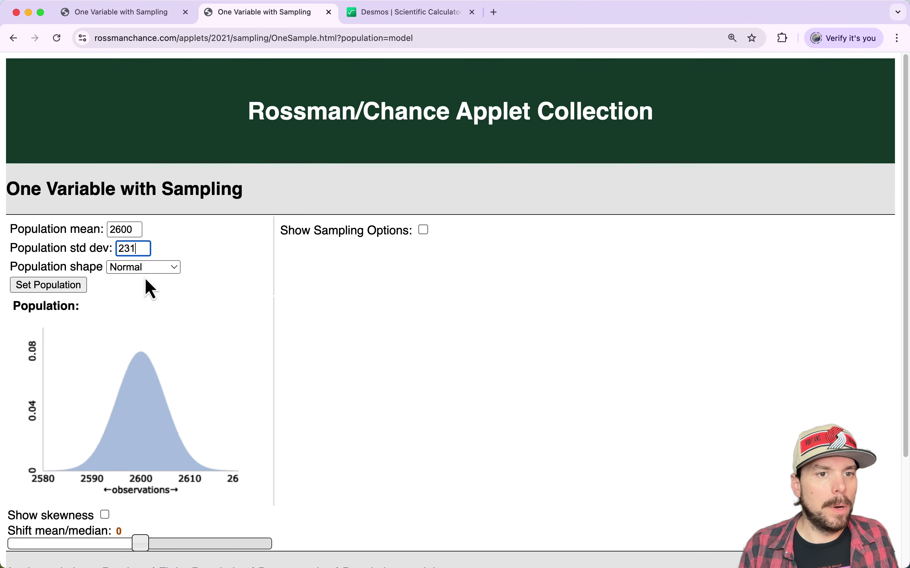
click(70, 287)
Show the sampling options, set the sample size to 36 and the number of samples to 10000, and draw the samples.
scroll(249, 218, down, 3)
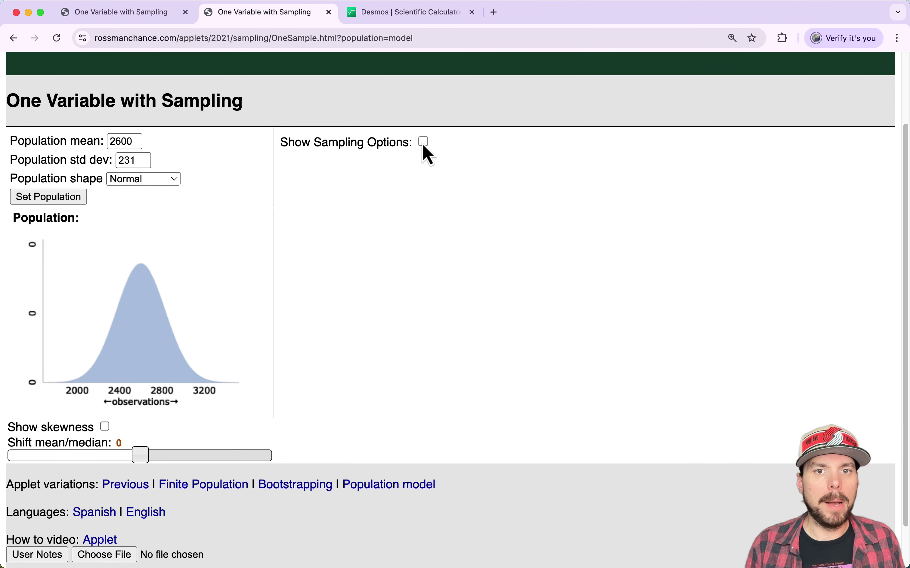
click(423, 142)
drag(371, 183, 335, 193)
text(36)
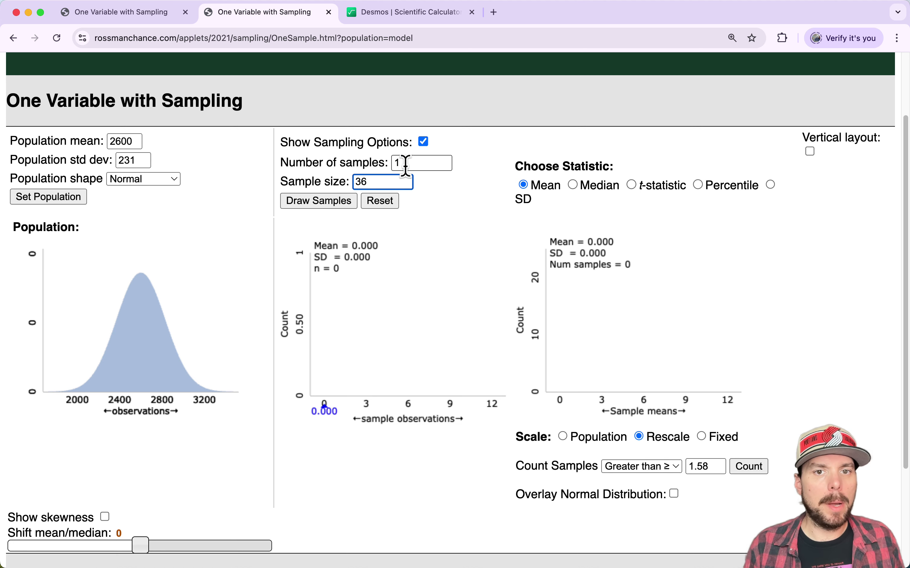
drag(401, 166, 385, 169)
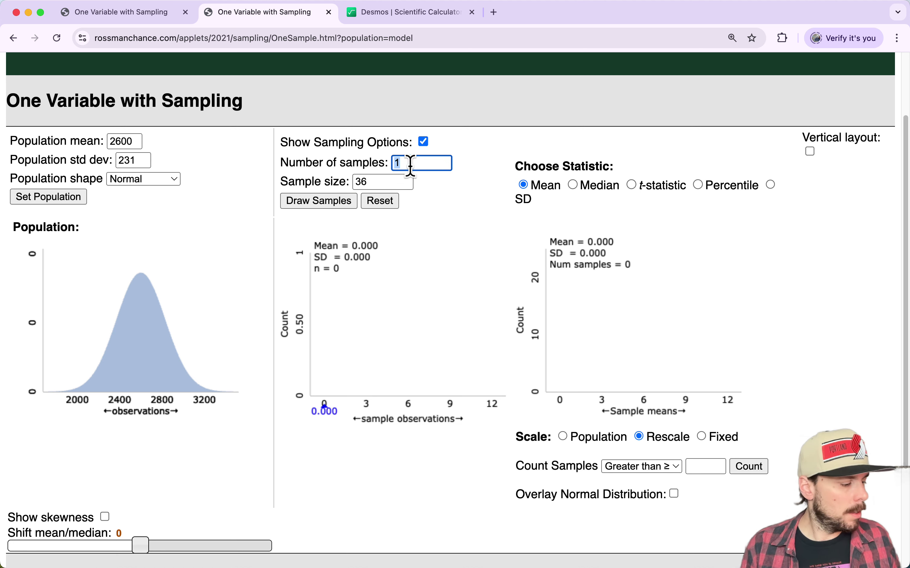
text(00)
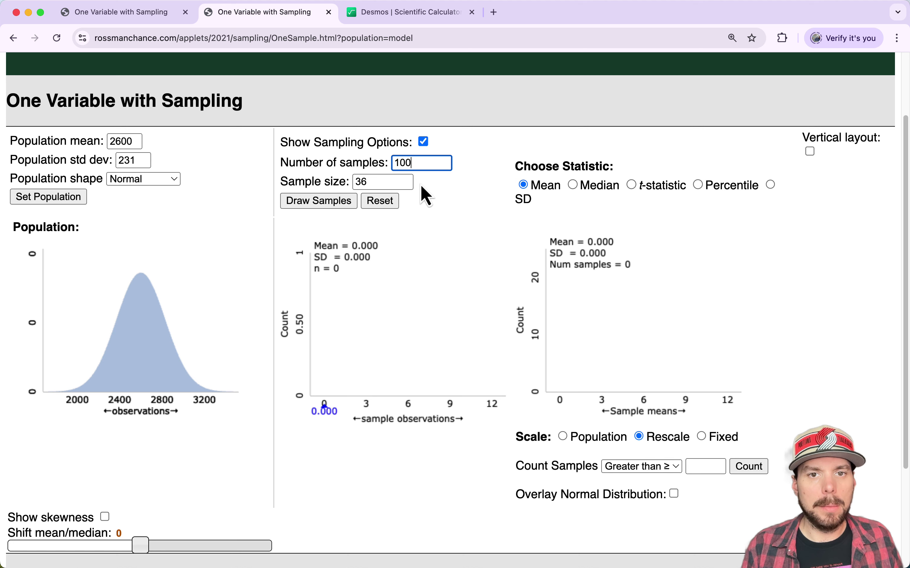
text(00)
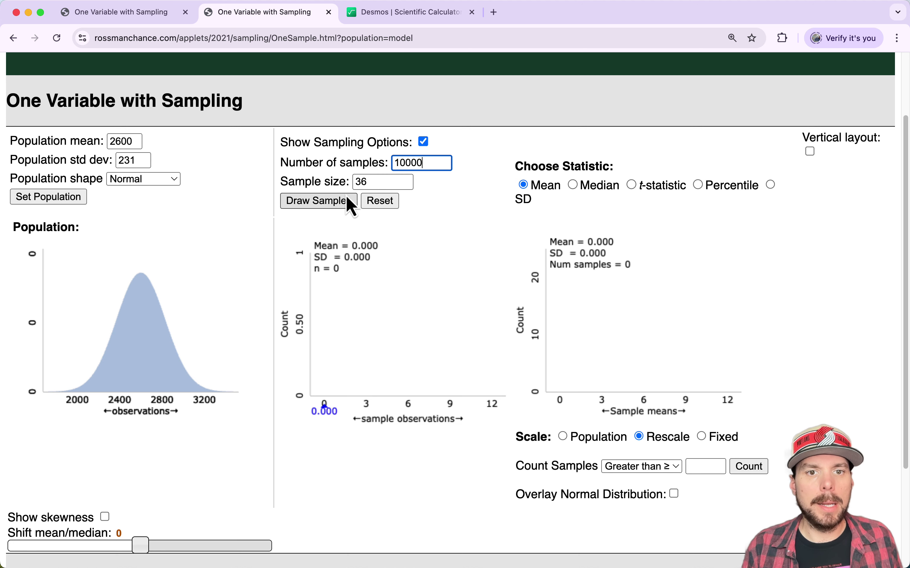
click(321, 201)
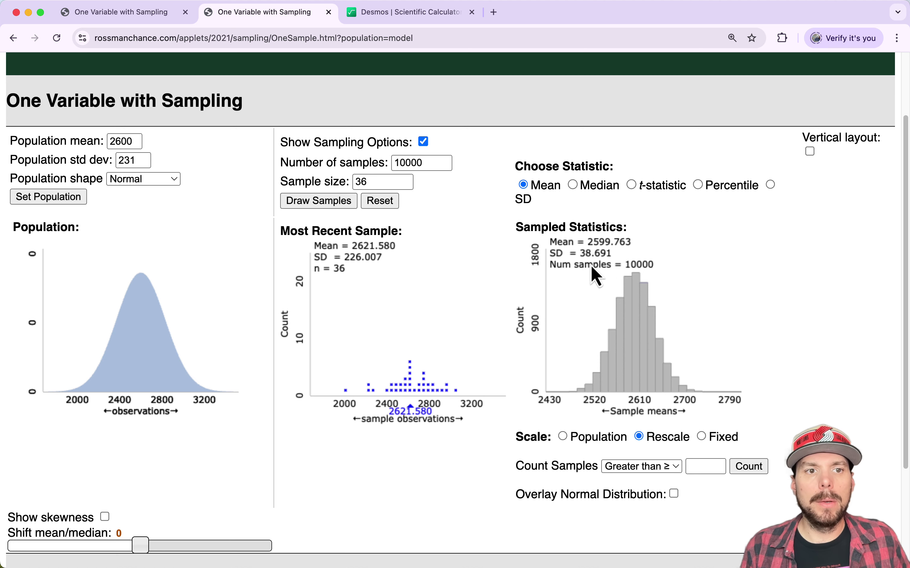
Calculate 231/6 in the Desmos scientific calculator as the theoretical standard deviation of sample means for sample size 36.
drag(137, 165, 111, 164)
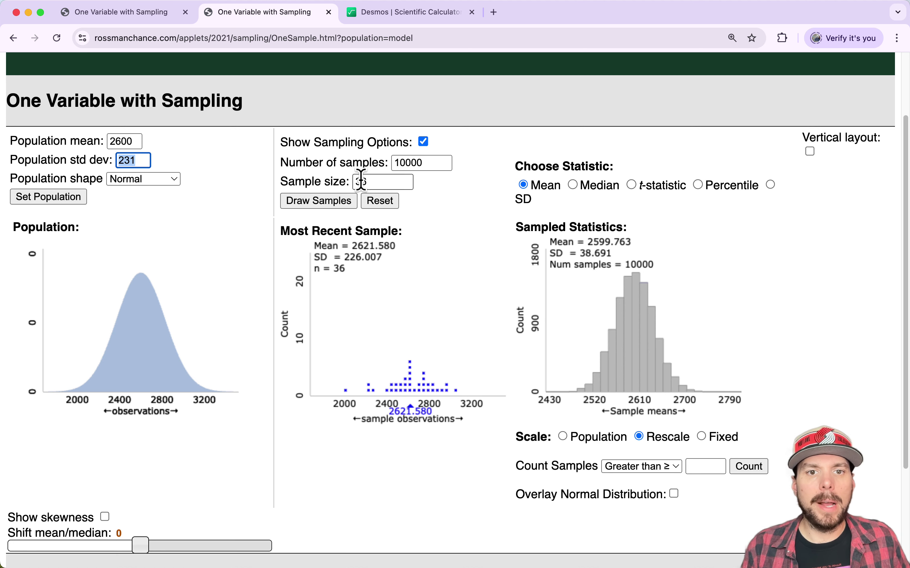
drag(362, 182, 338, 182)
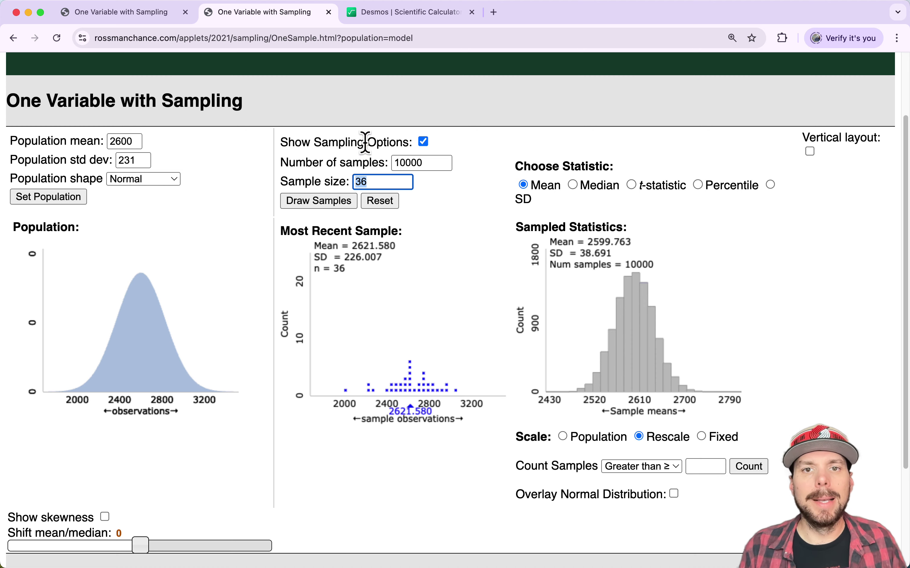
click(364, 14)
key(Return)
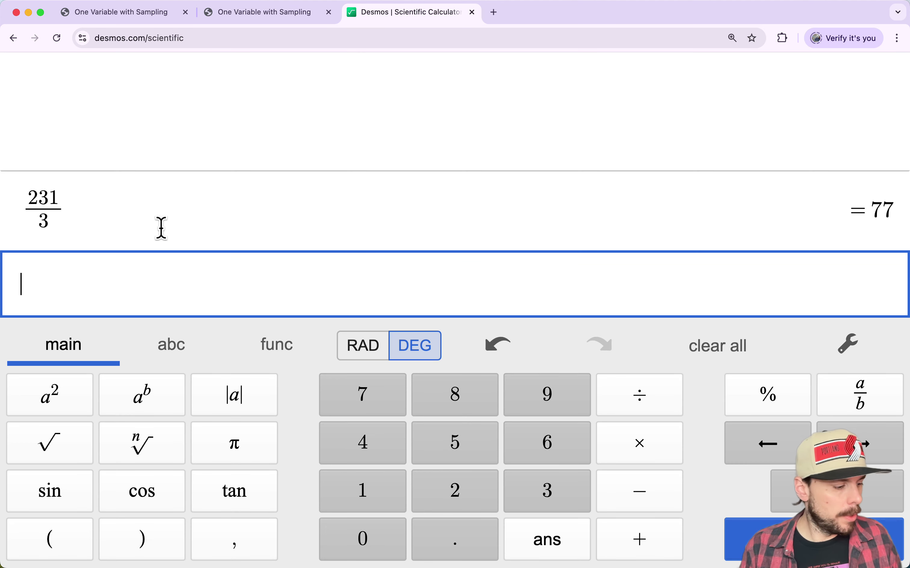
text(231)
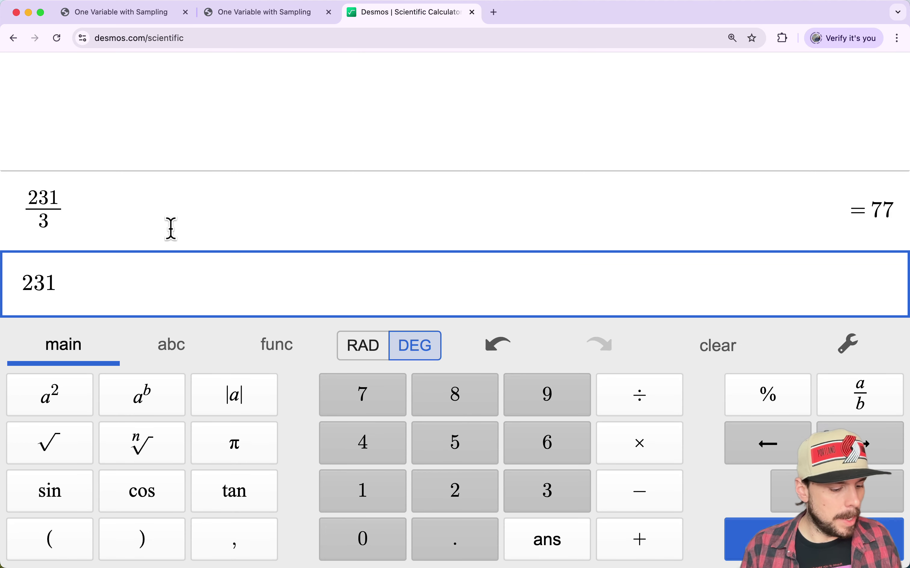
text(/6)
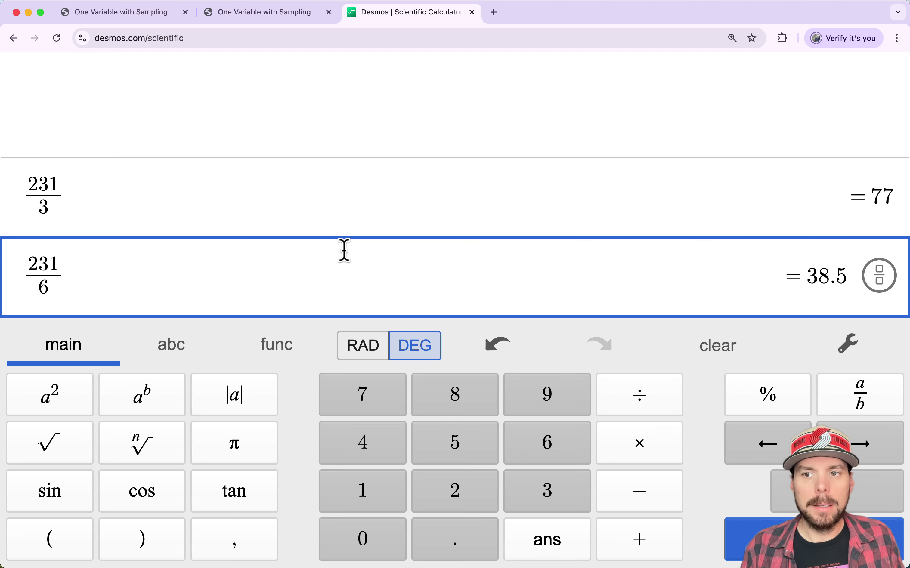
drag(841, 278, 804, 268)
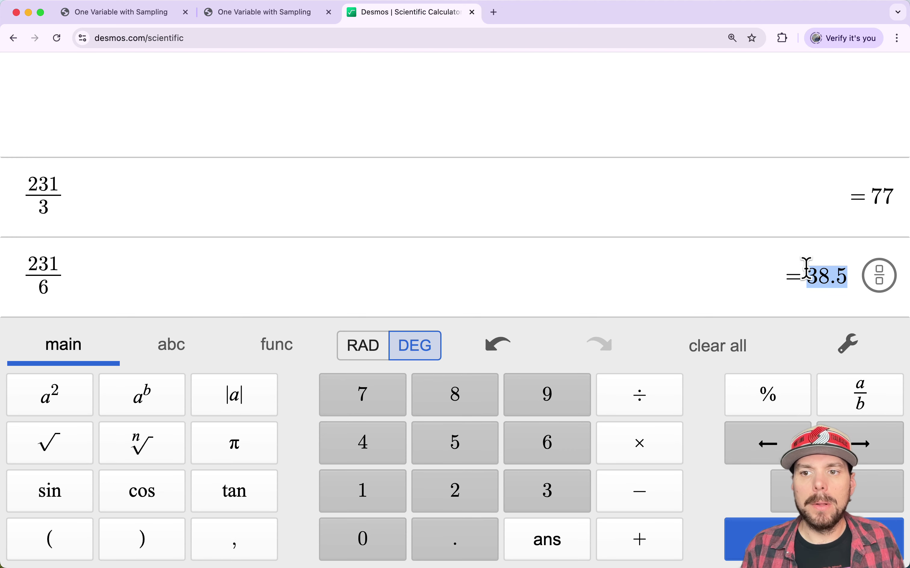
Return to the sampling applet with sample size 36 and count the sample means greater than or equal to 2750.
click(218, 14)
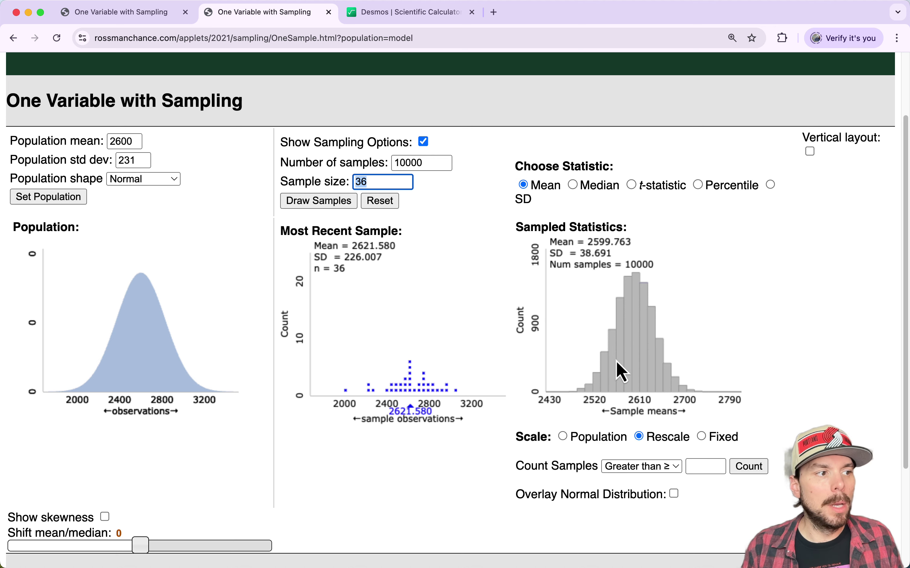
click(700, 467)
text(2750)
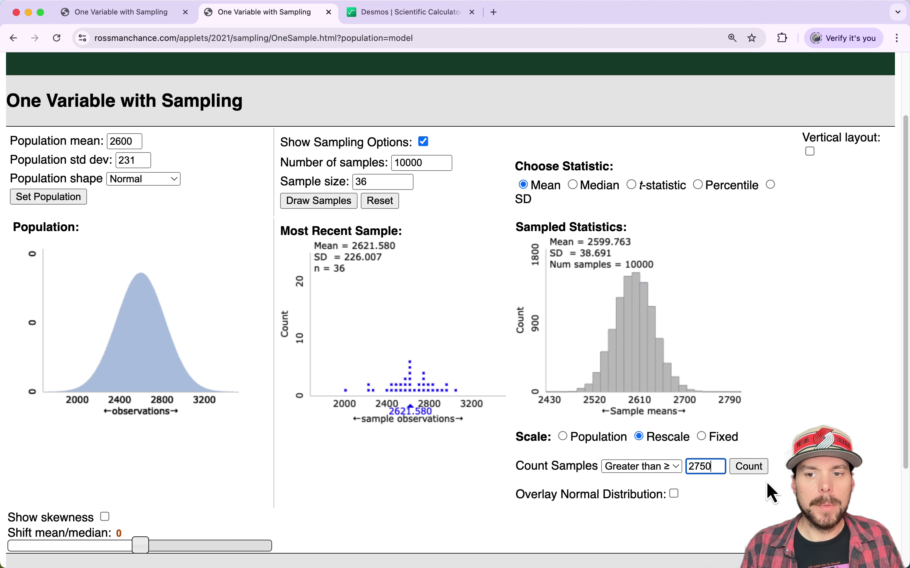
click(750, 468)
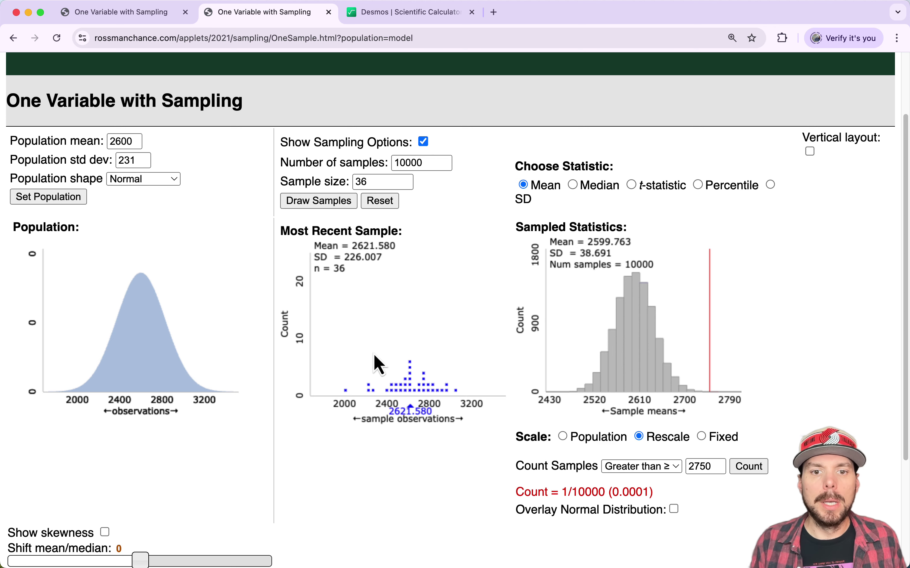
Compare the sample mean distributions for sample sizes 9 and 36, examining spread and the proportion at or above 2750.
click(96, 13)
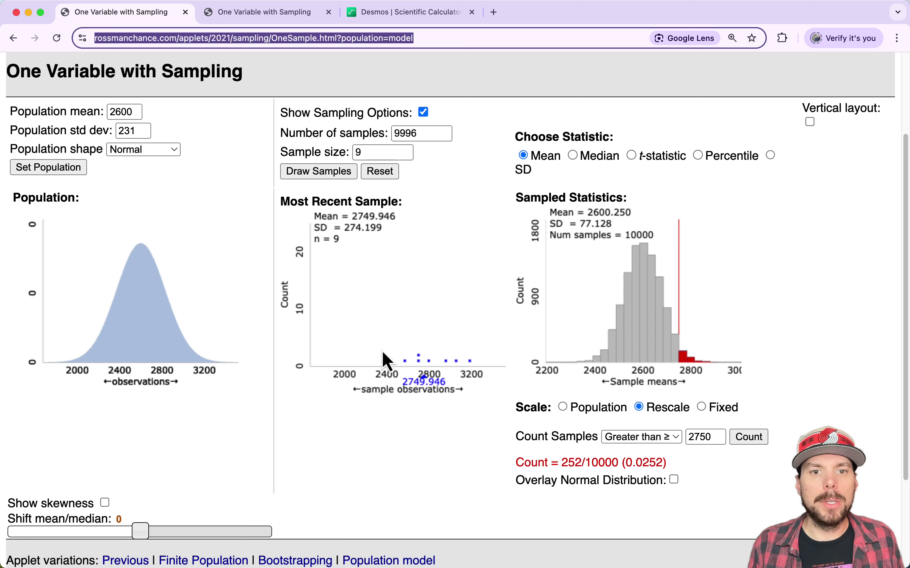
click(367, 222)
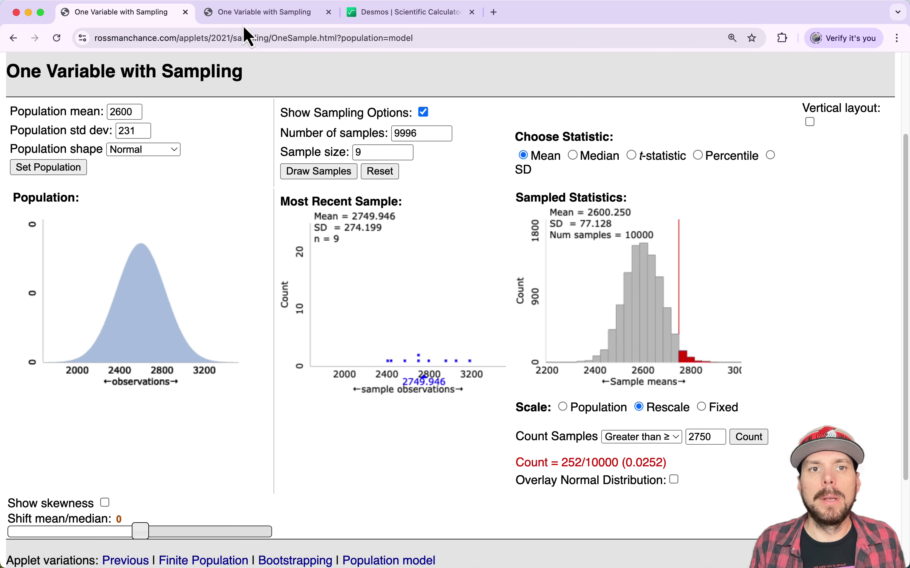
click(246, 17)
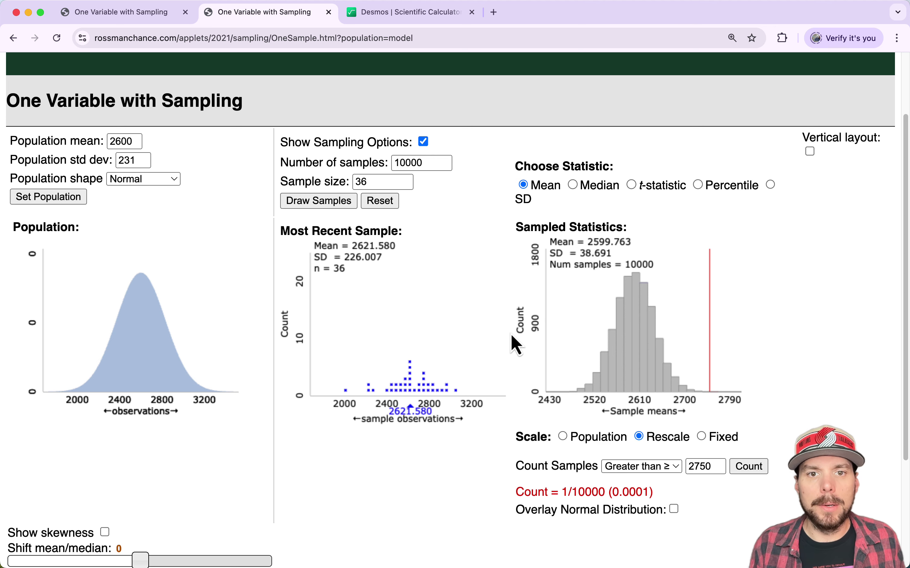
click(90, 15)
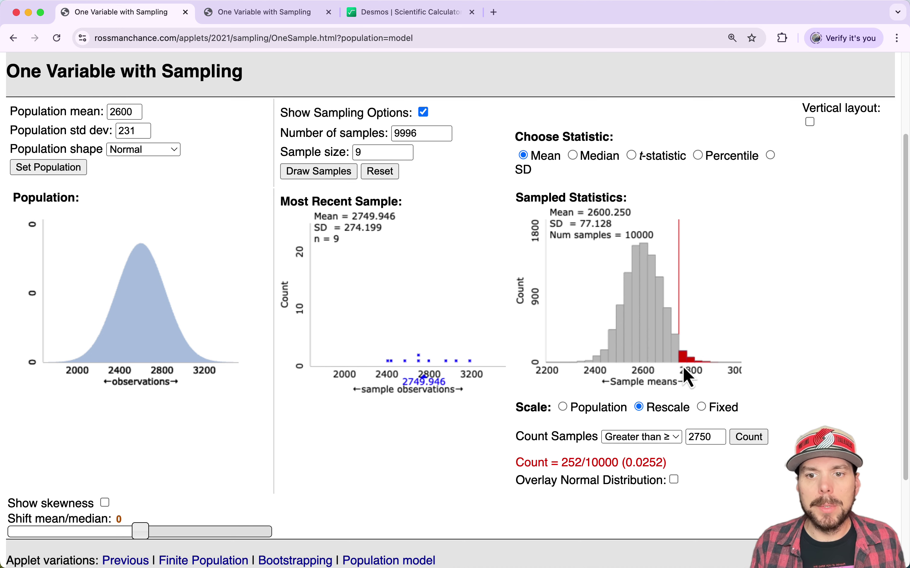
click(260, 13)
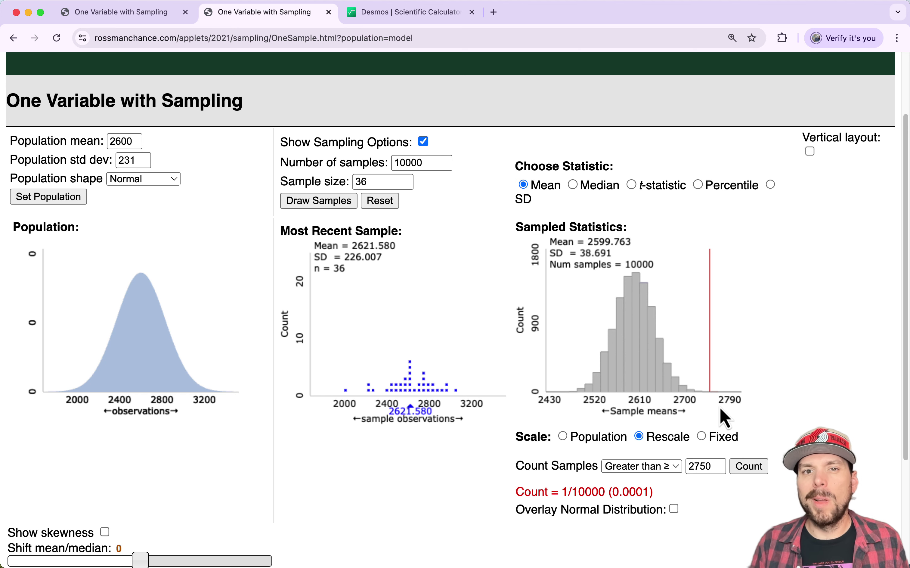
Overlay a normal distribution on the sample means for sample size 9 and examine the tail area at or above 2750.
click(128, 15)
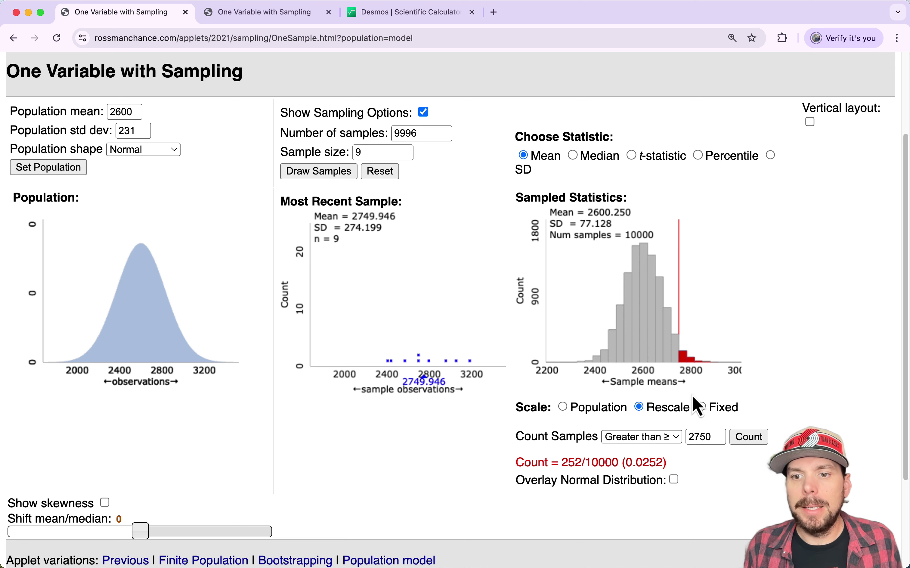
click(673, 481)
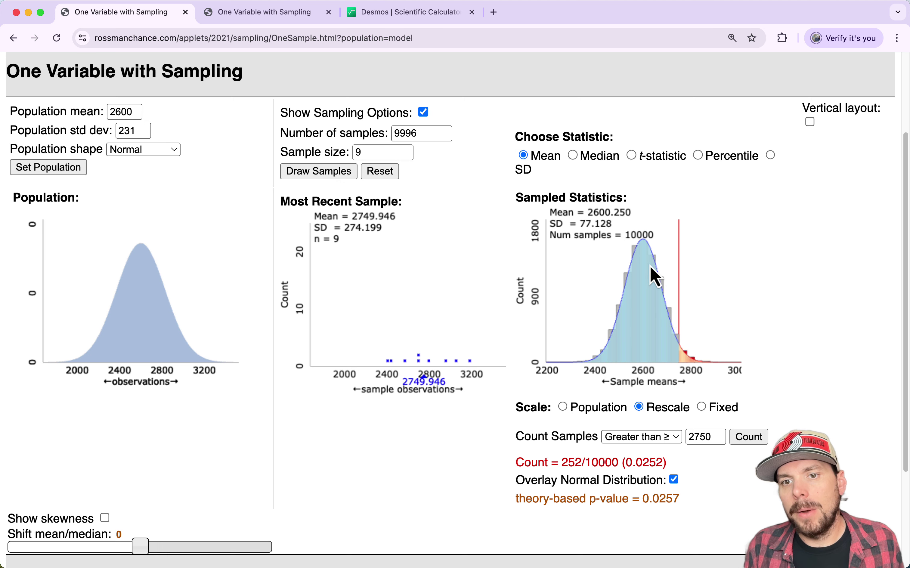
click(661, 296)
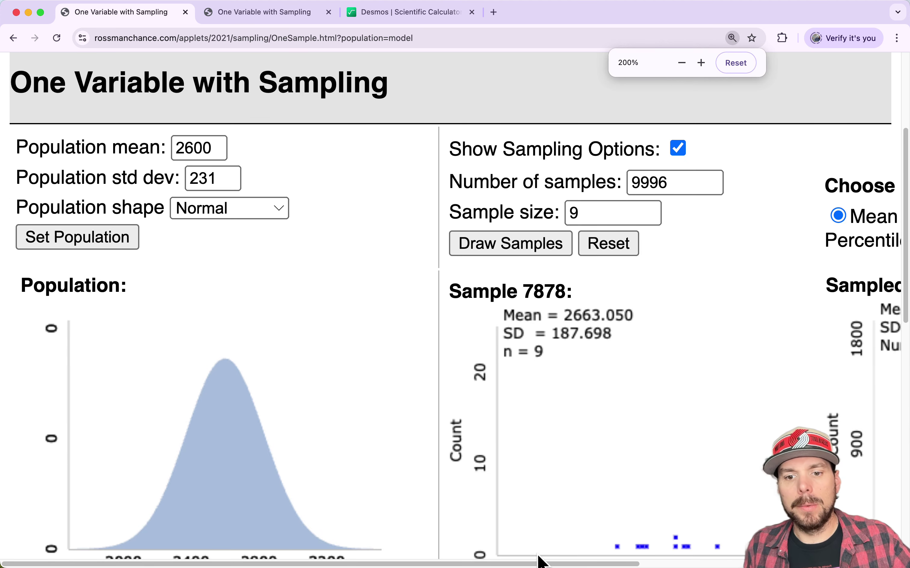
scroll(539, 560, right, 10)
scroll(859, 436, down, 2)
scroll(855, 426, down, 3)
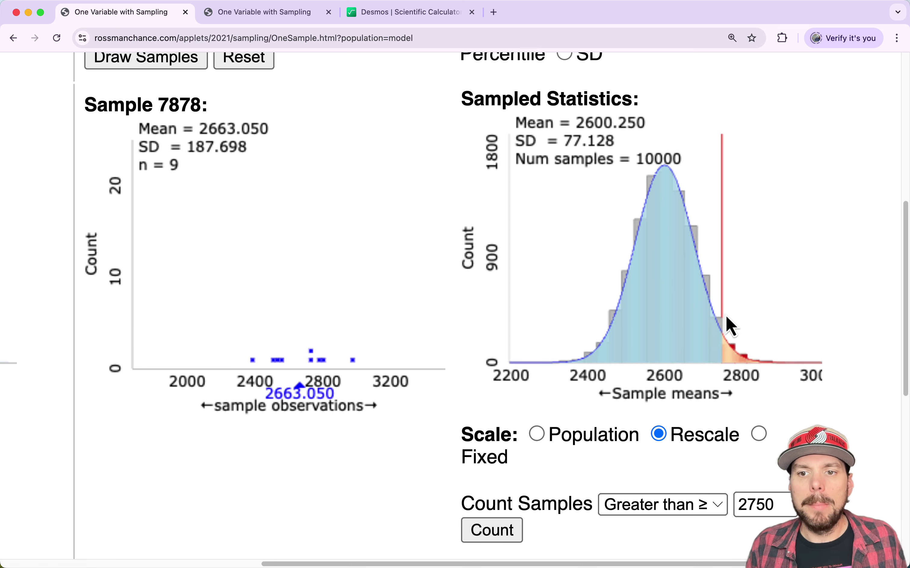
Overlay a normal distribution on the sample means for sample size 36 and compare the simulated proportion with the theory-based p-value.
click(240, 15)
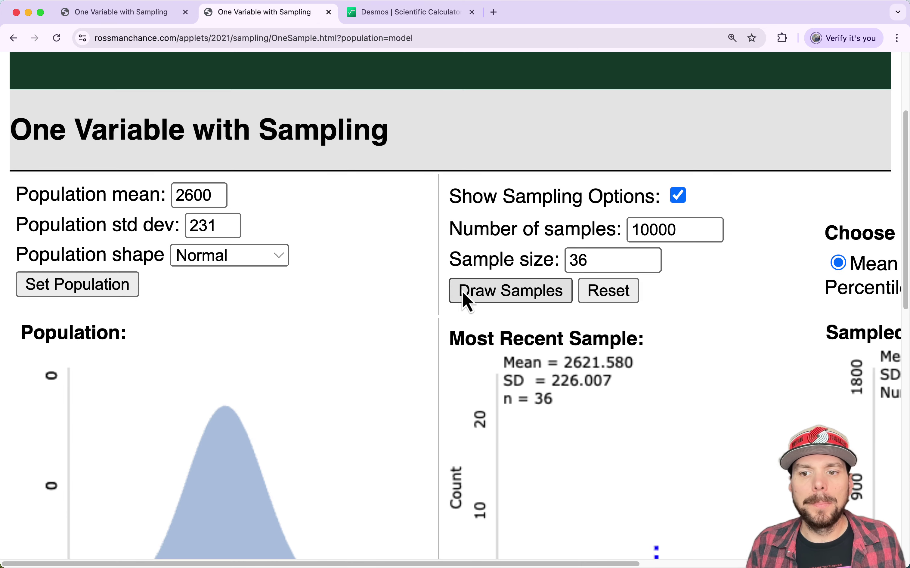
scroll(467, 301, down, 10)
drag(626, 563, 886, 563)
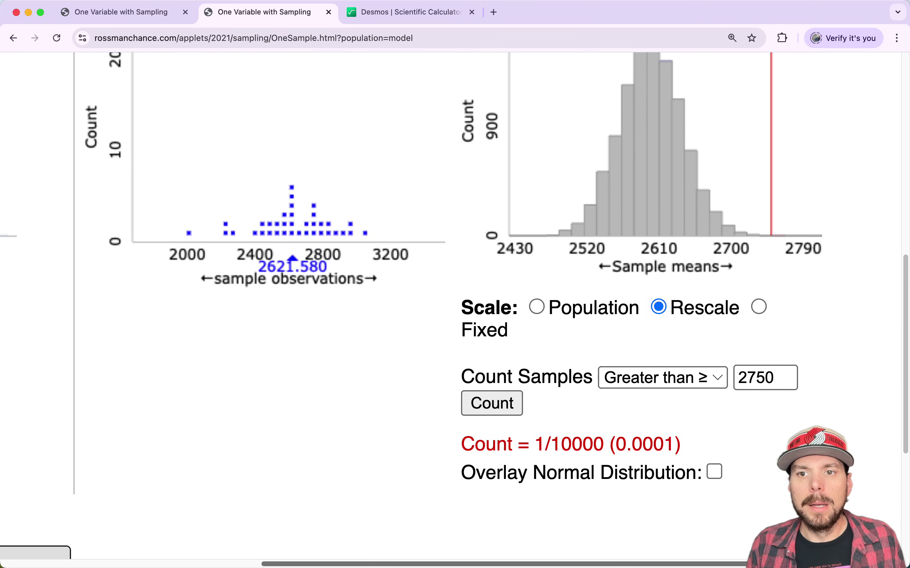
scroll(866, 372, down, 2)
click(714, 387)
scroll(731, 373, up, 5)
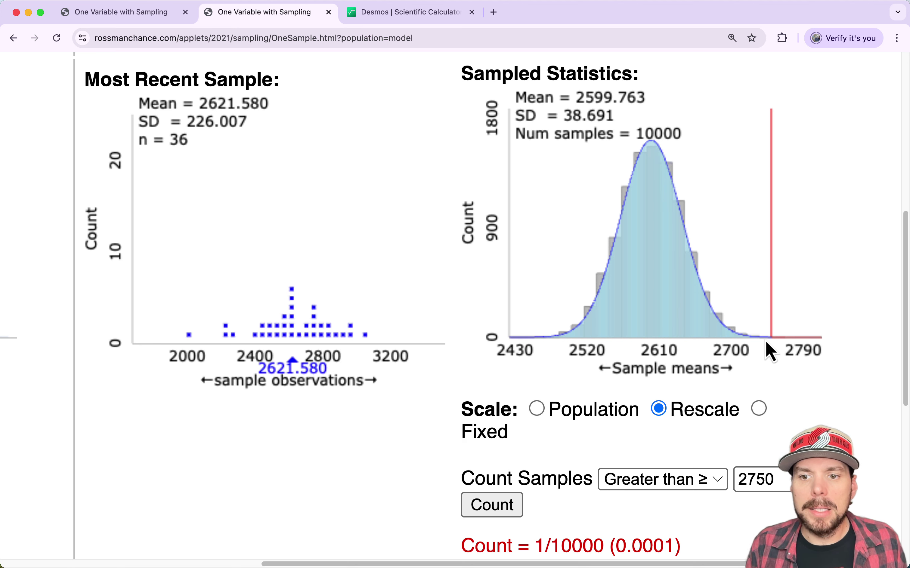
scroll(766, 338, down, 2)
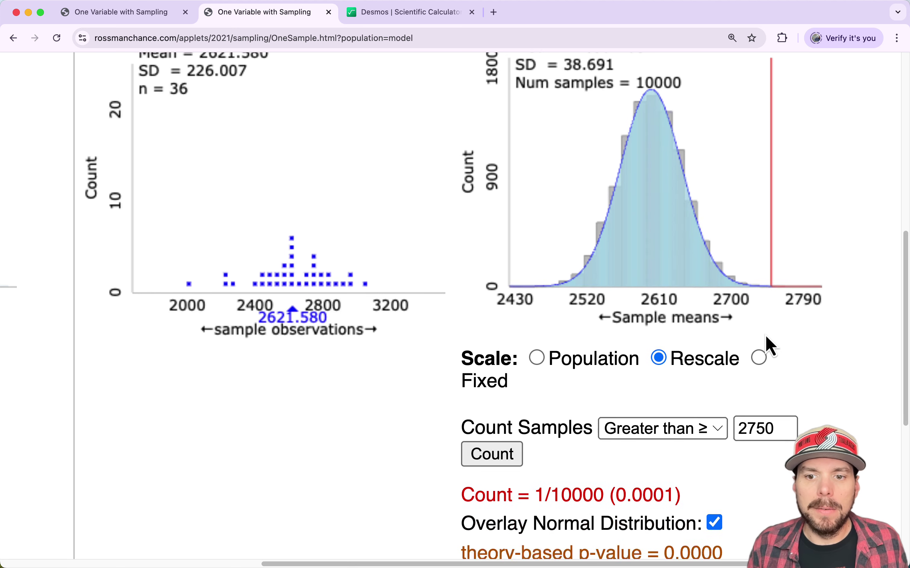
scroll(766, 336, down, 4)
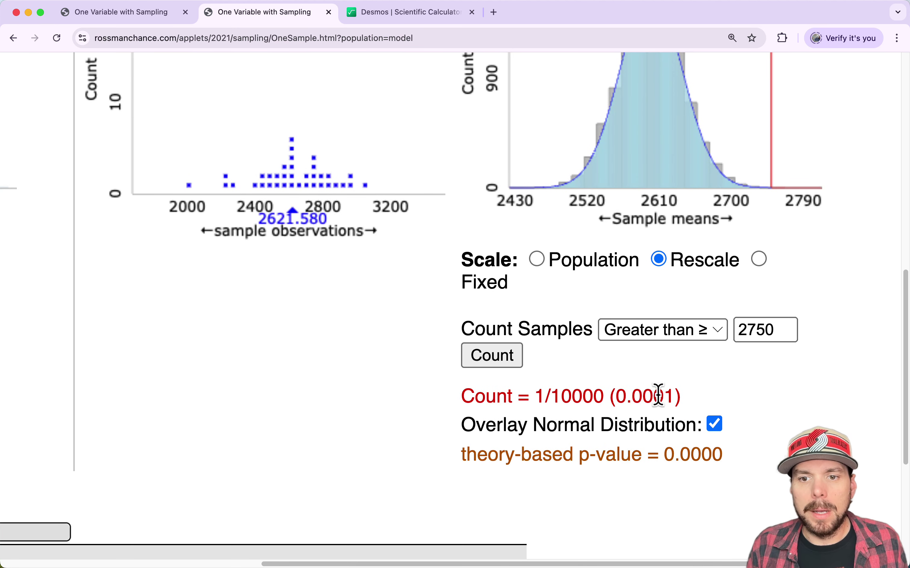
drag(655, 395, 676, 396)
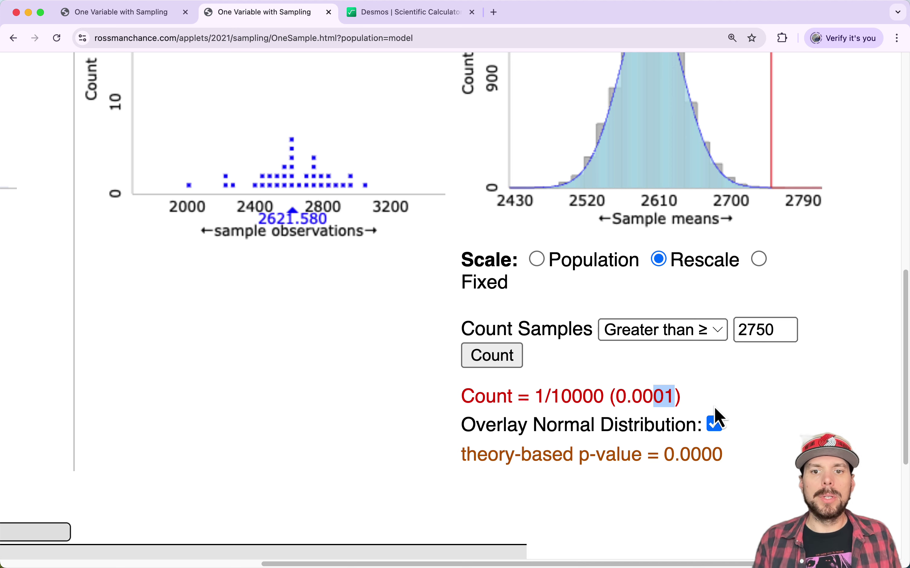